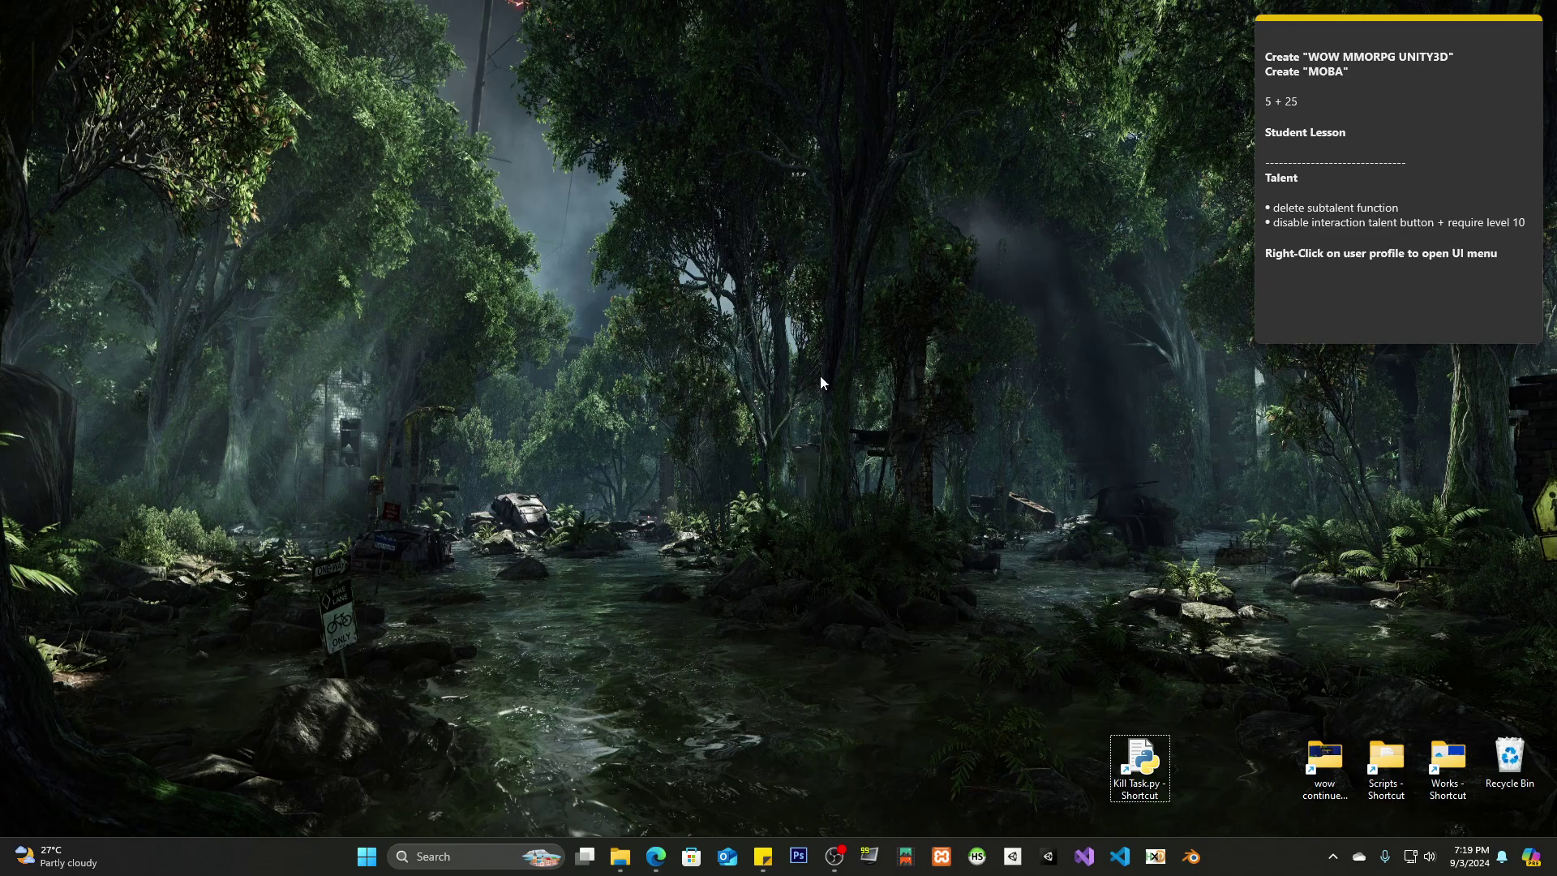
Step: Open Windows Settings at the Personalization page and try the window maximized before restoring its size
key("super+i")
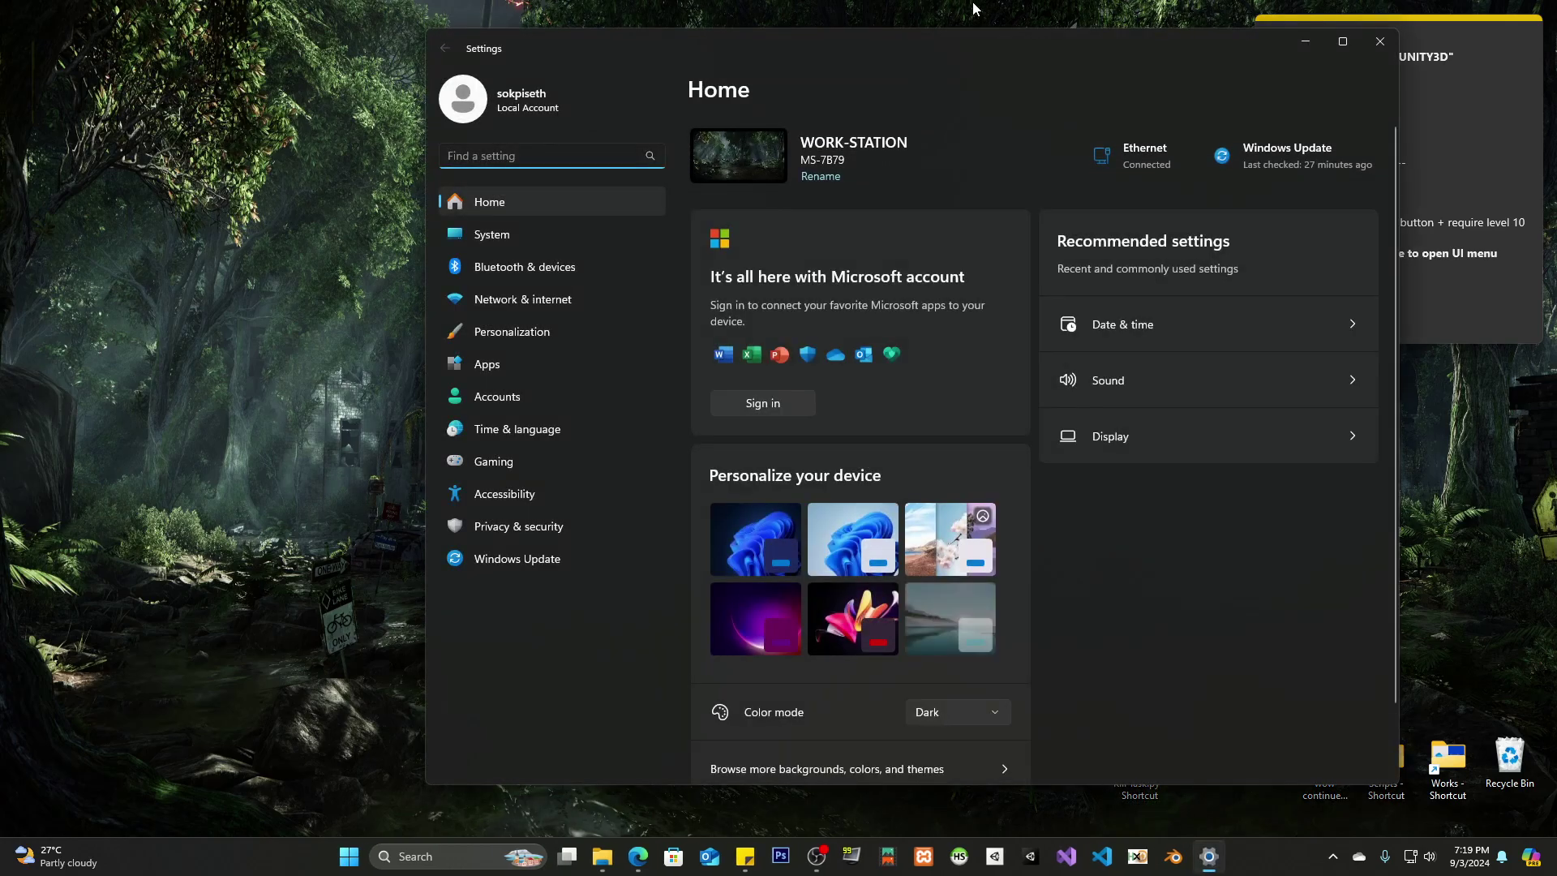
left_click_drag(977, 41, 795, 43)
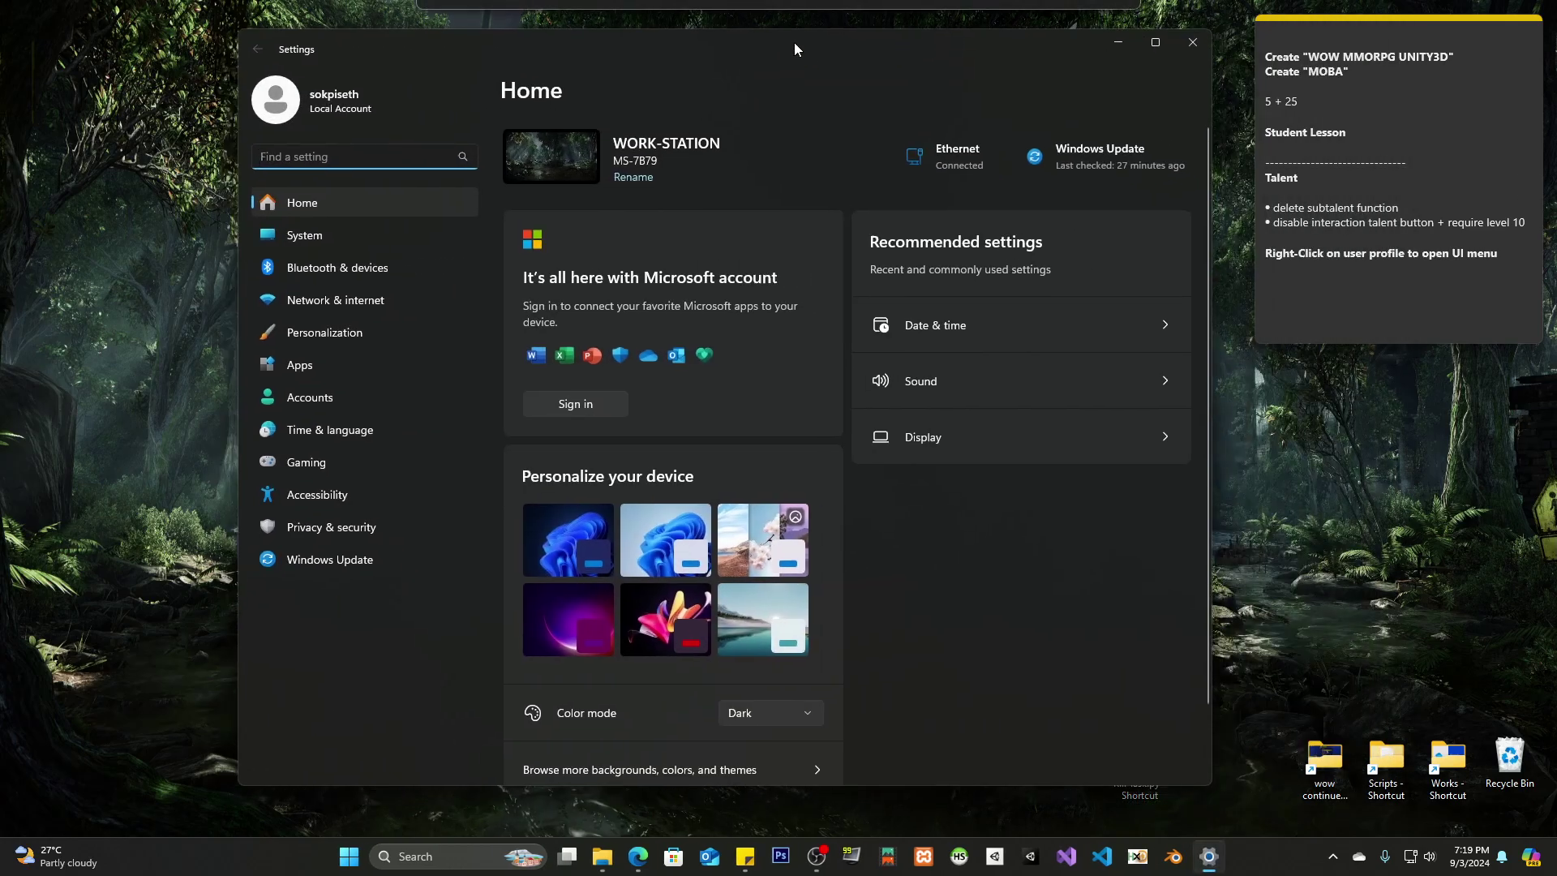
left_click(342, 339)
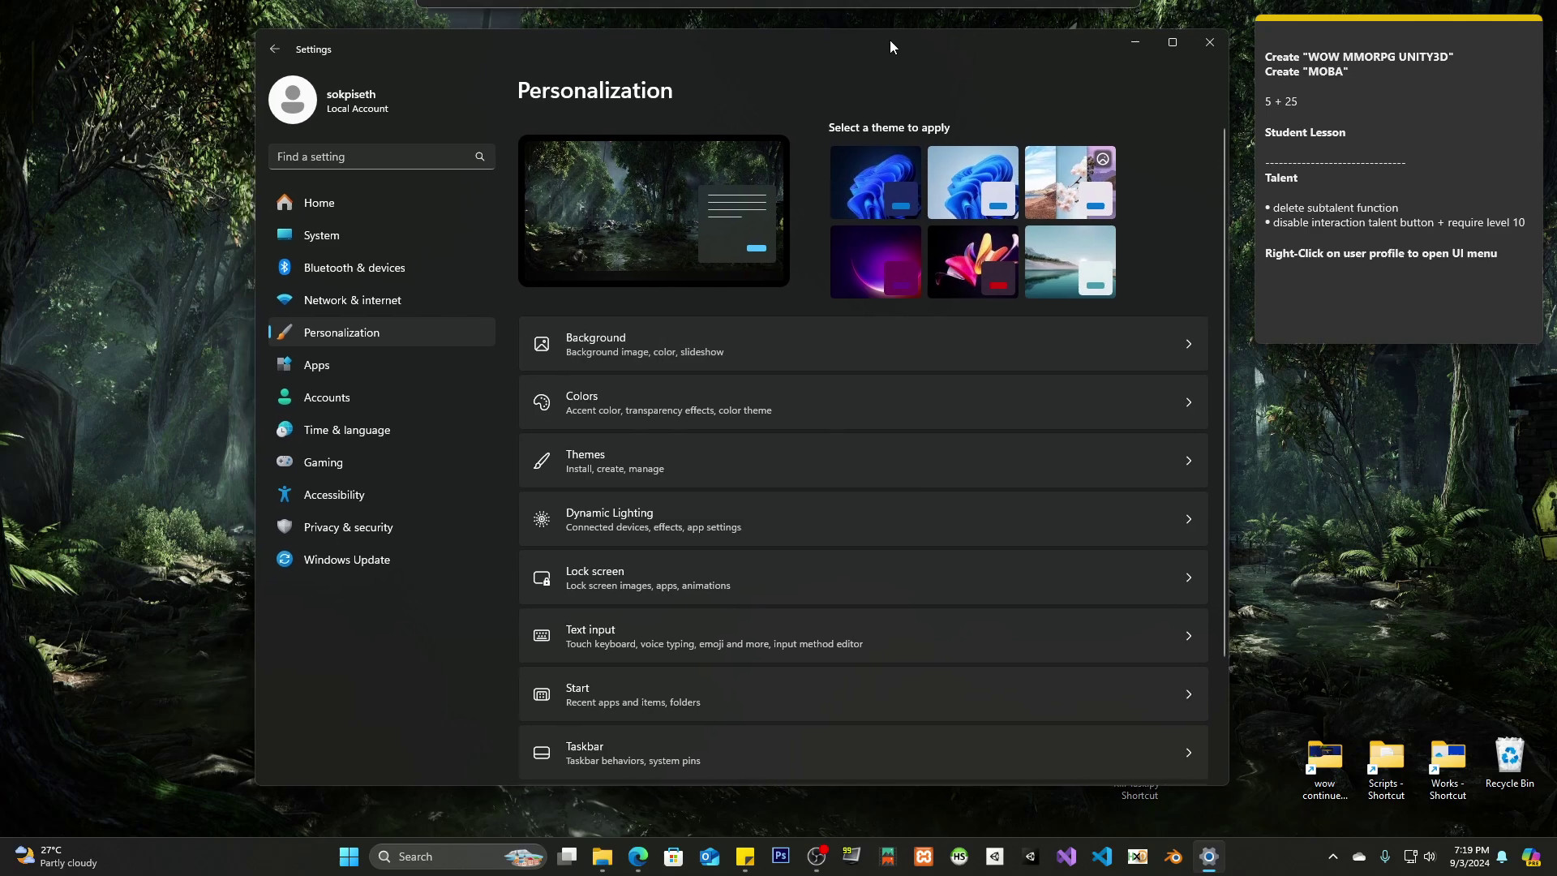
left_click(1155, 43)
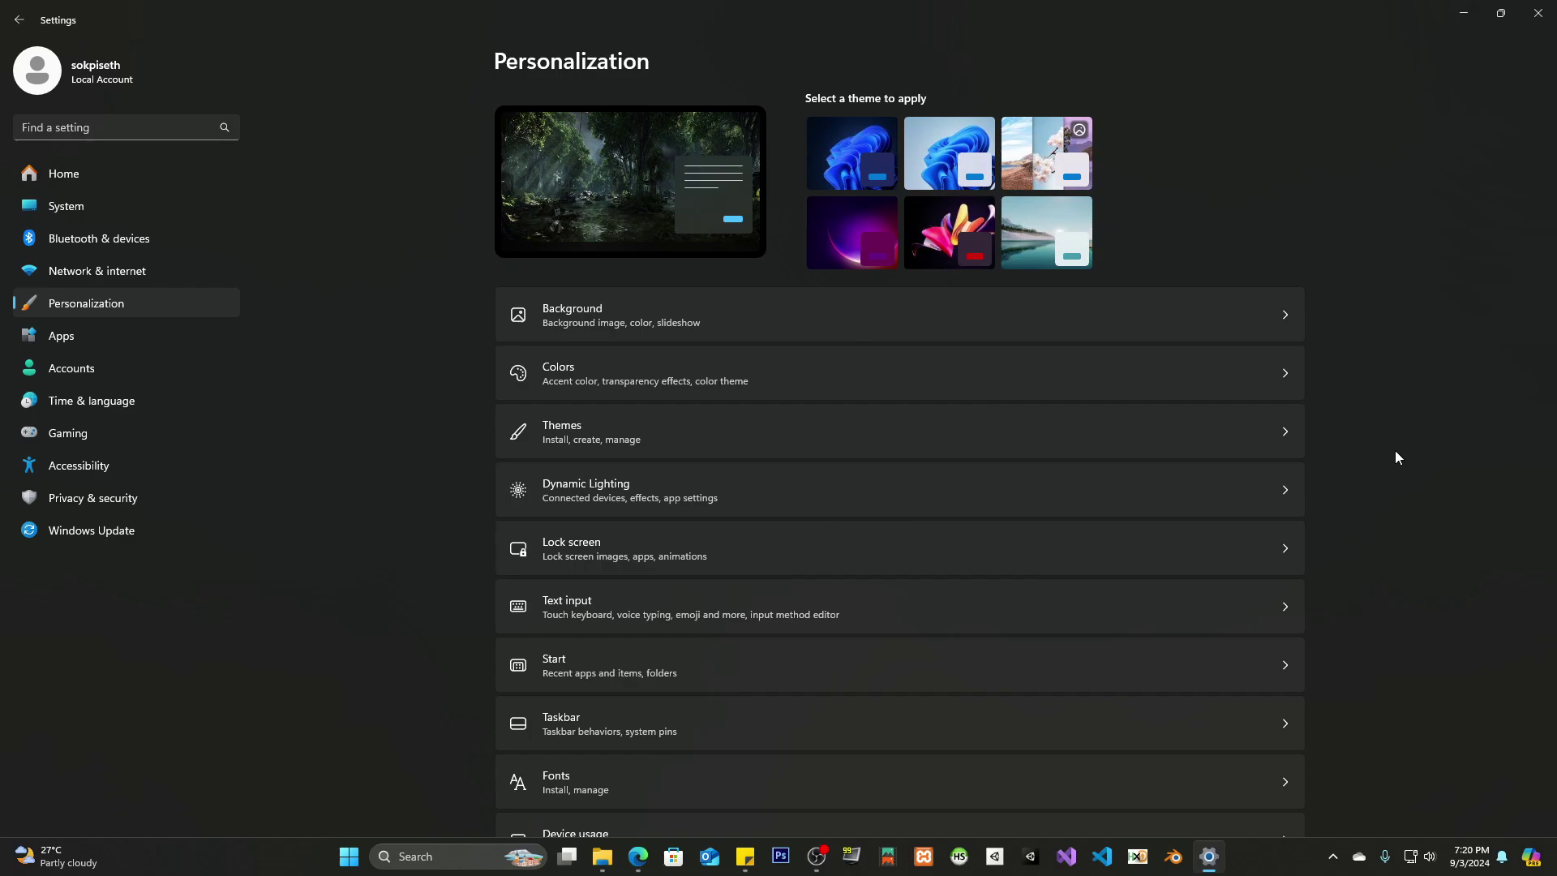
left_click(1500, 25)
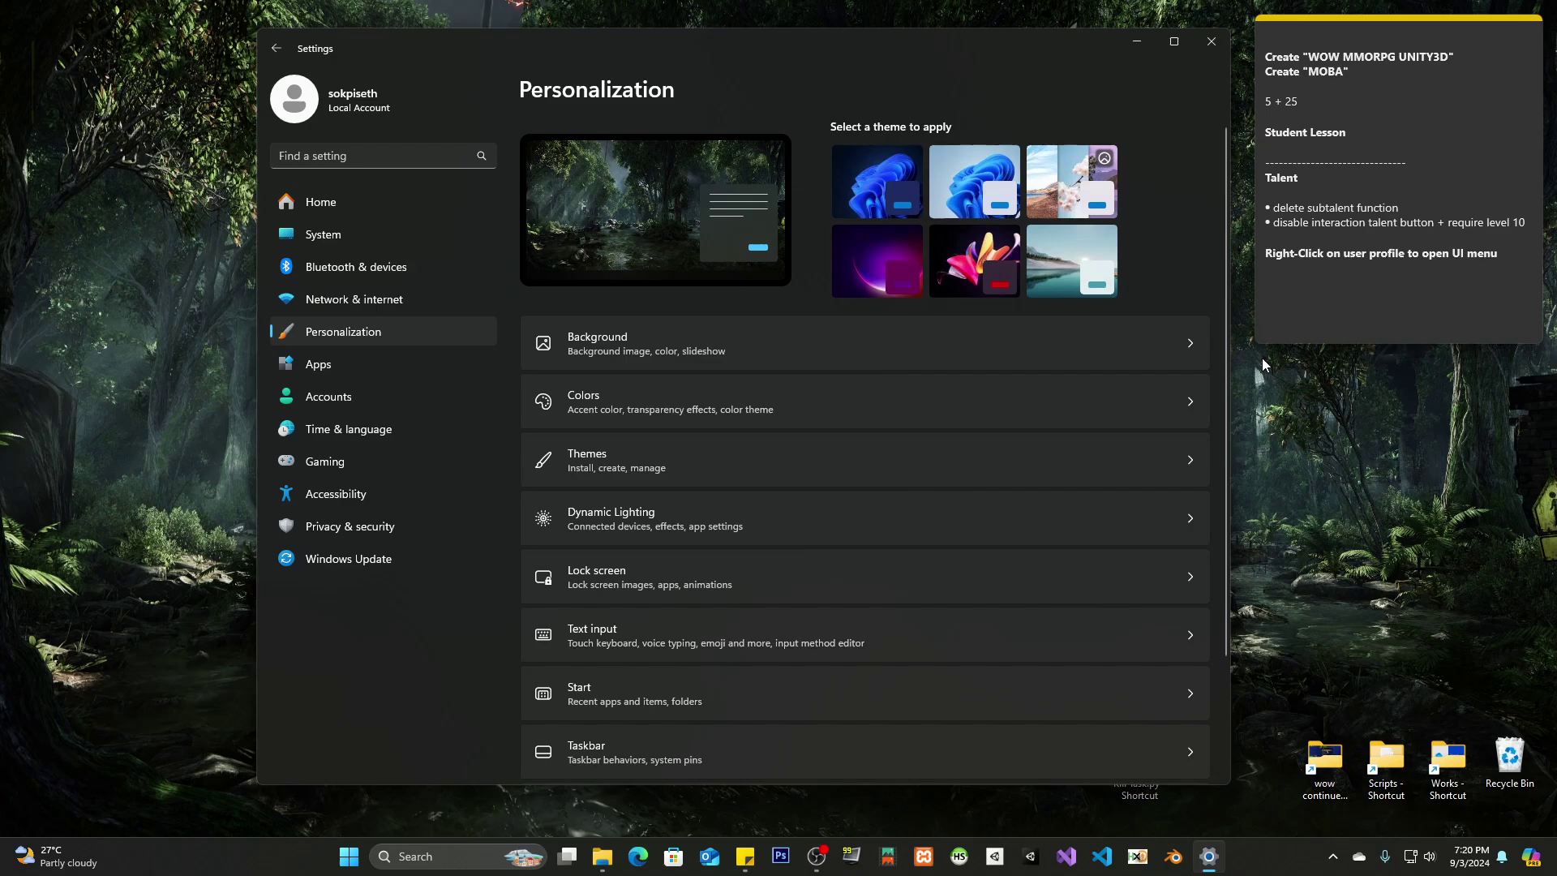
Step: Try out the light and dark Windows bloom themes by switching between them, and check the light theme's available actions
left_click(939, 182)
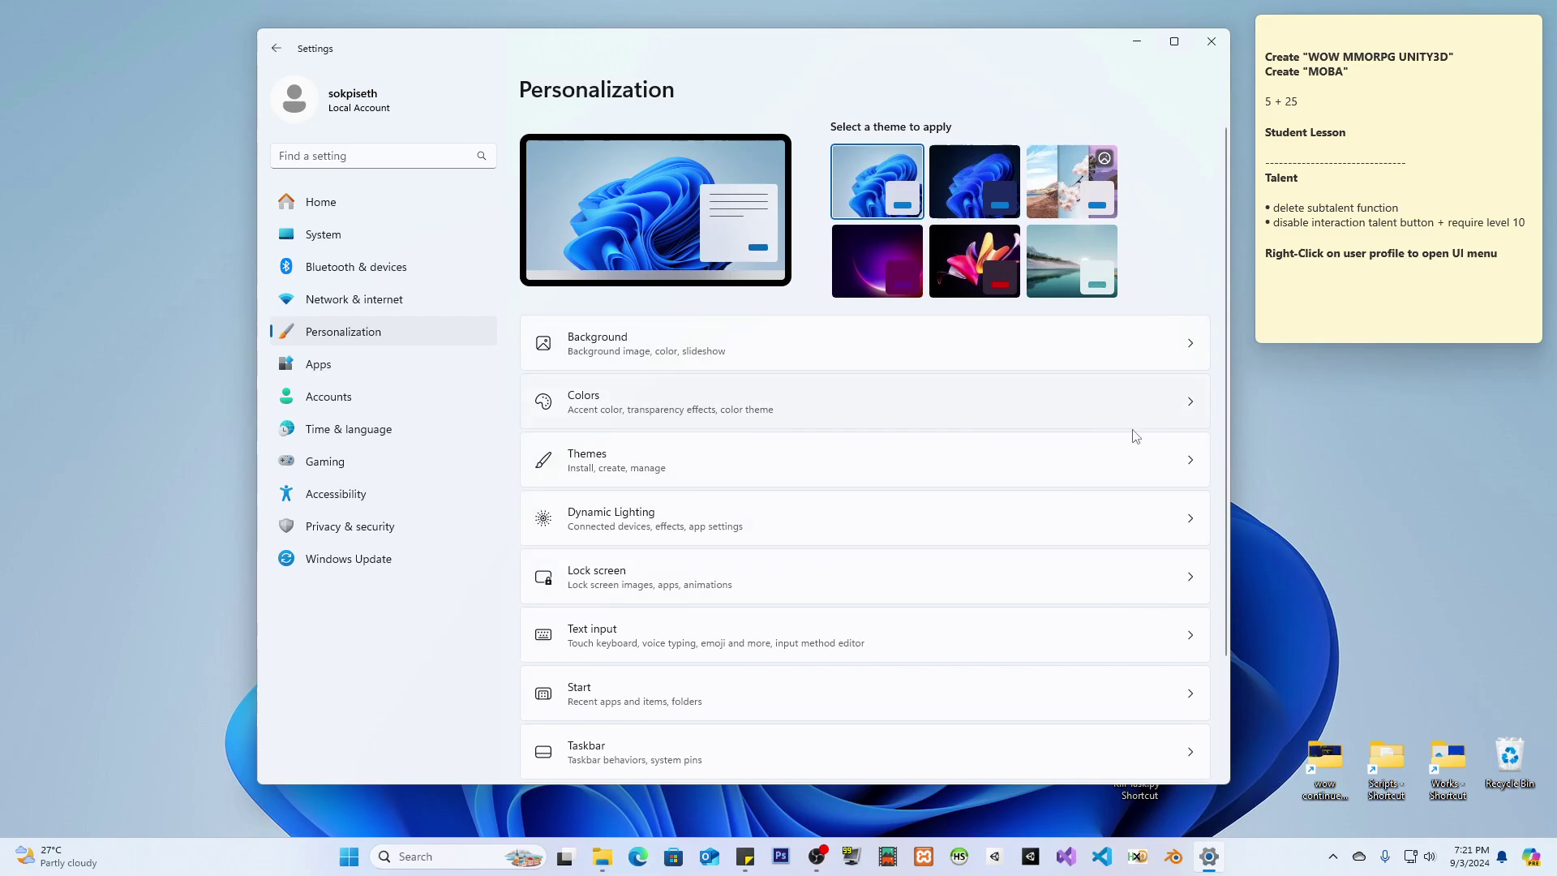
left_click(951, 183)
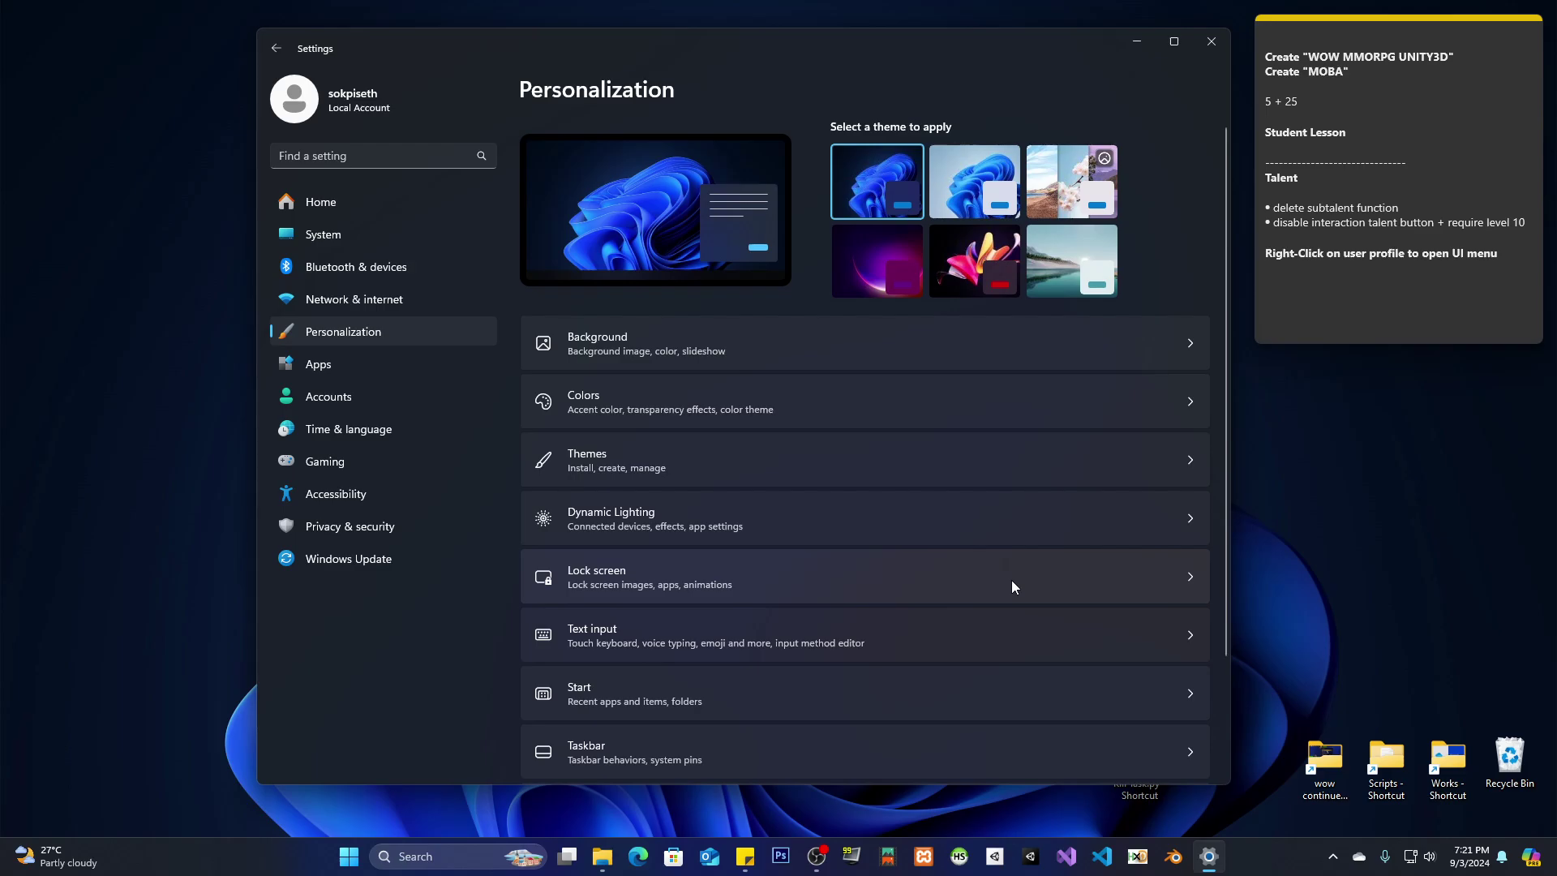
left_click(965, 181)
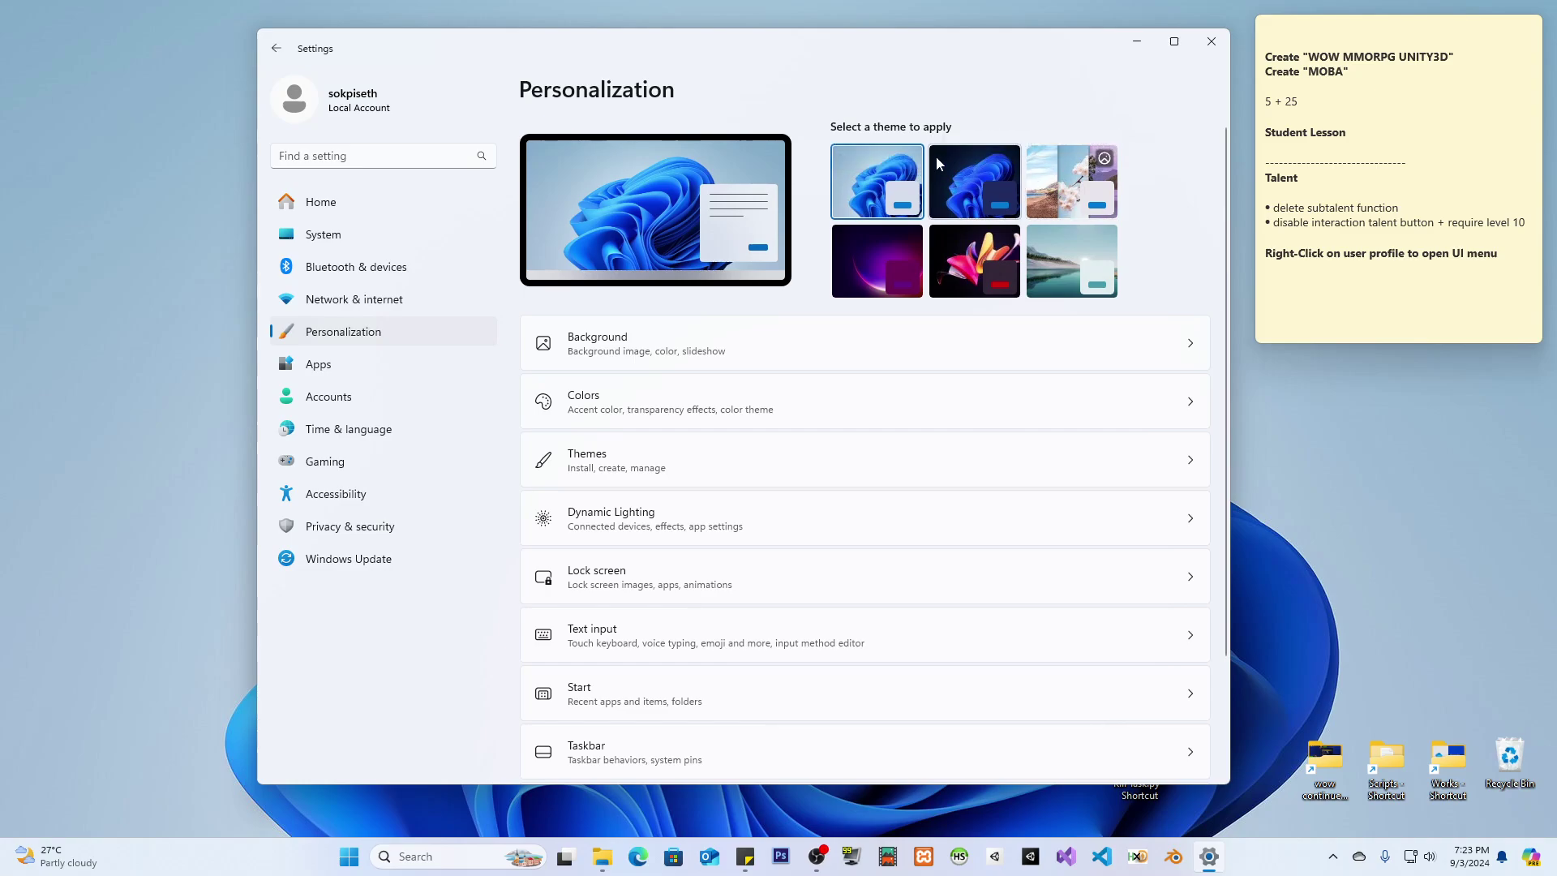
left_click(951, 185)
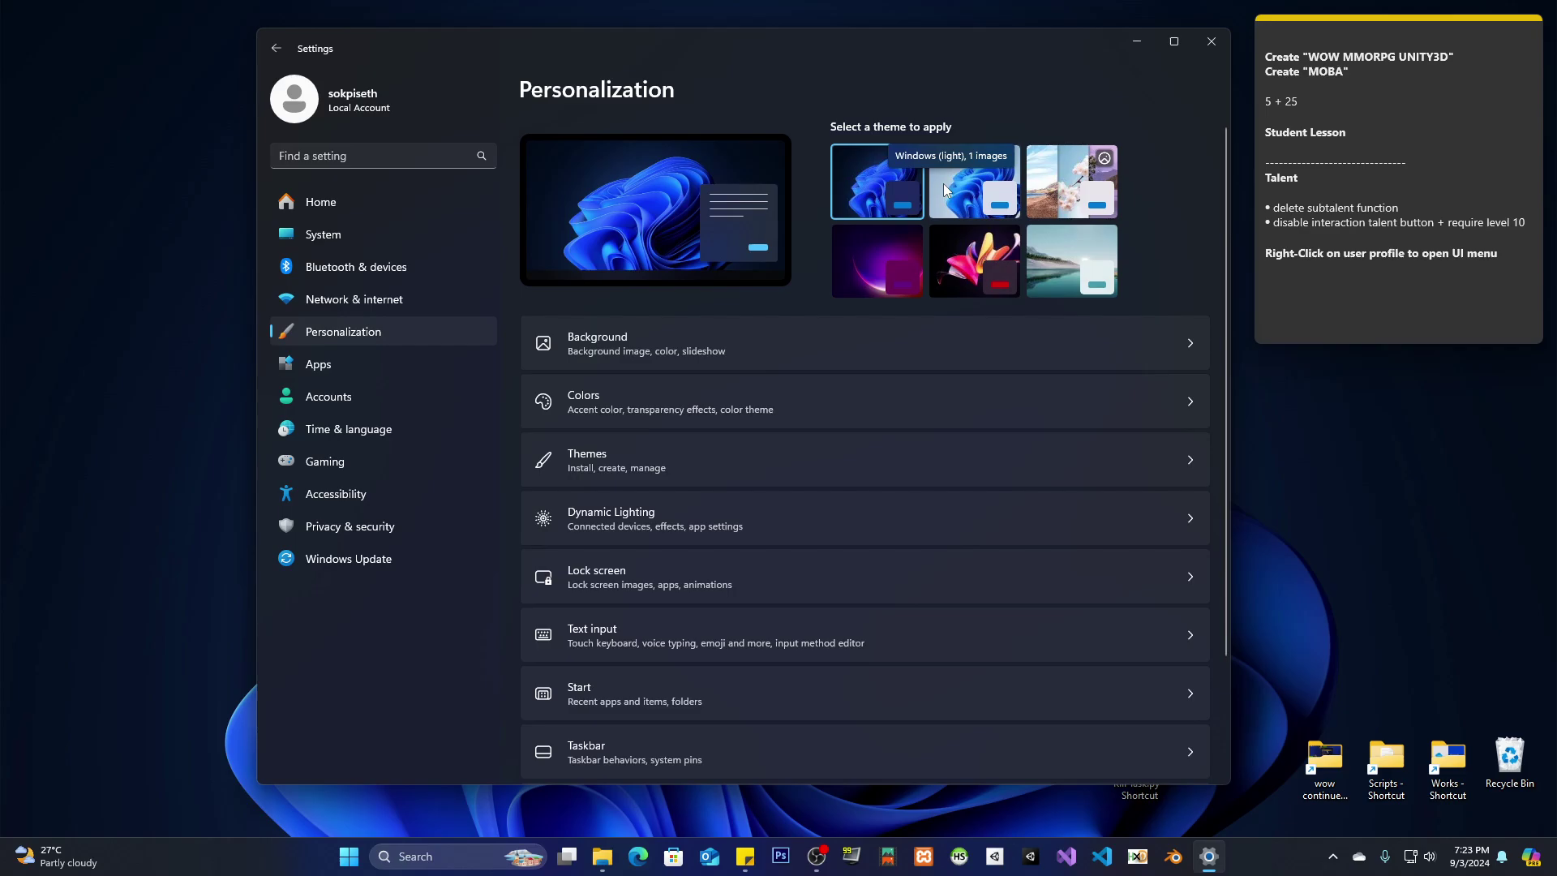
right_click(942, 184)
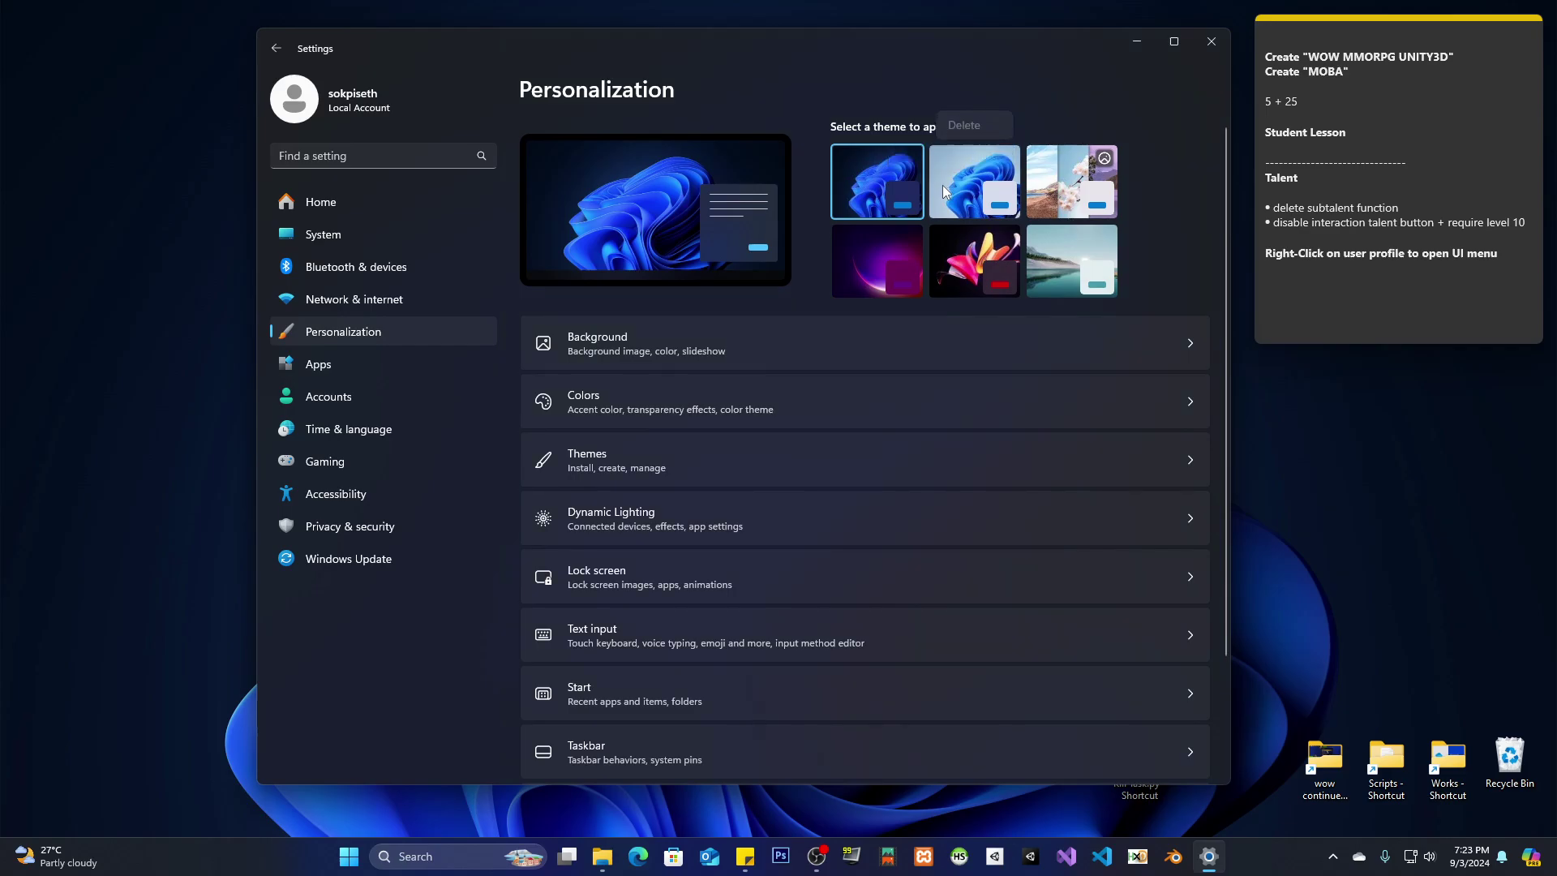
left_click(1350, 384)
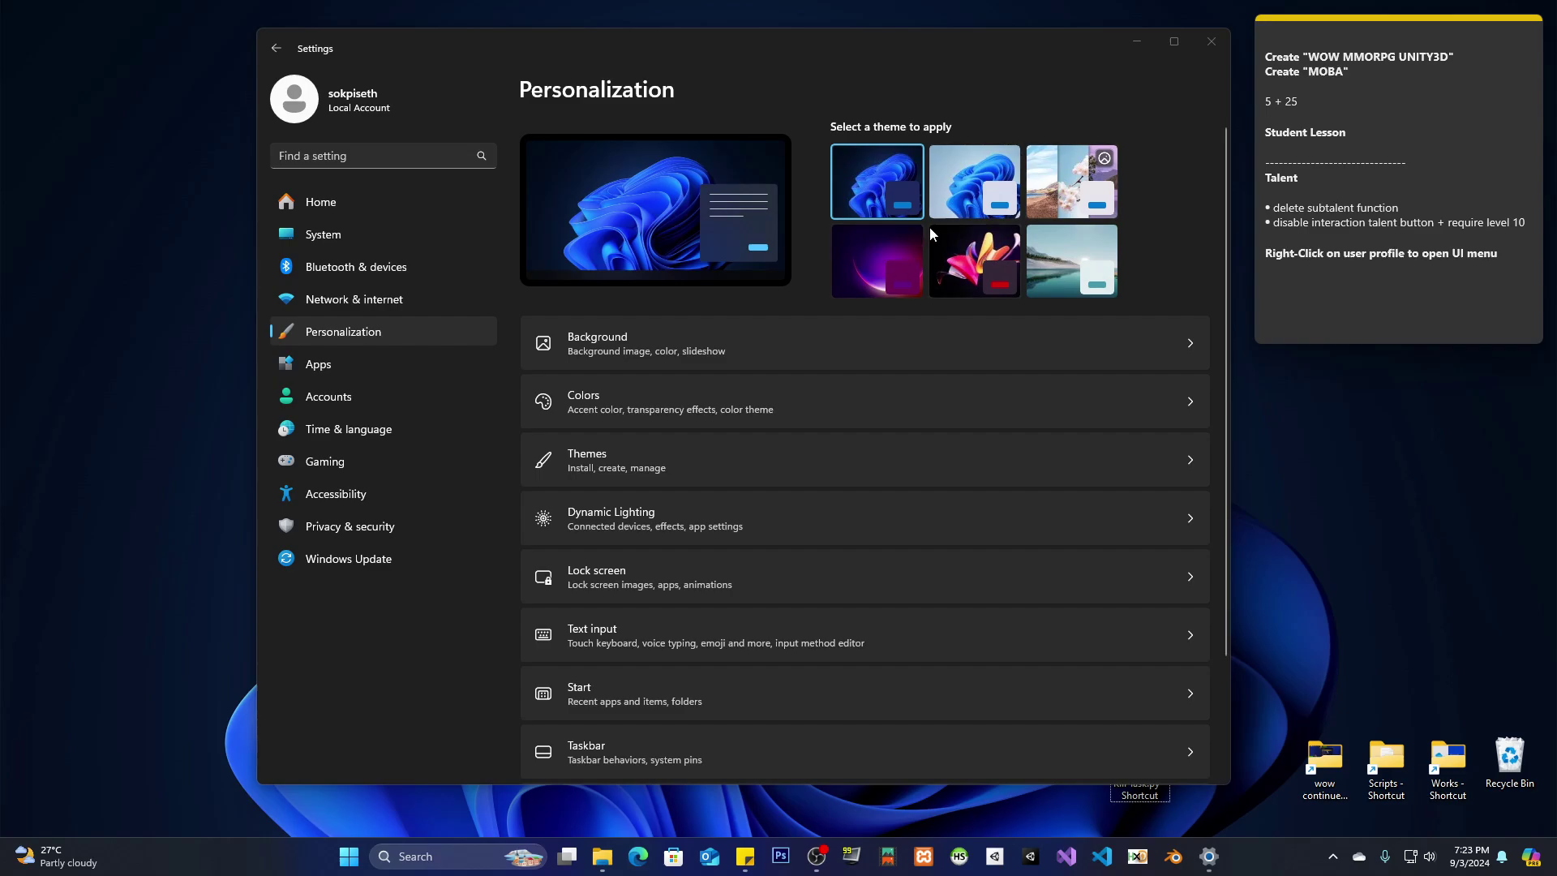
Step: Apply the Windows (light) theme and check how it looks on the bare desktop
left_click(953, 199)
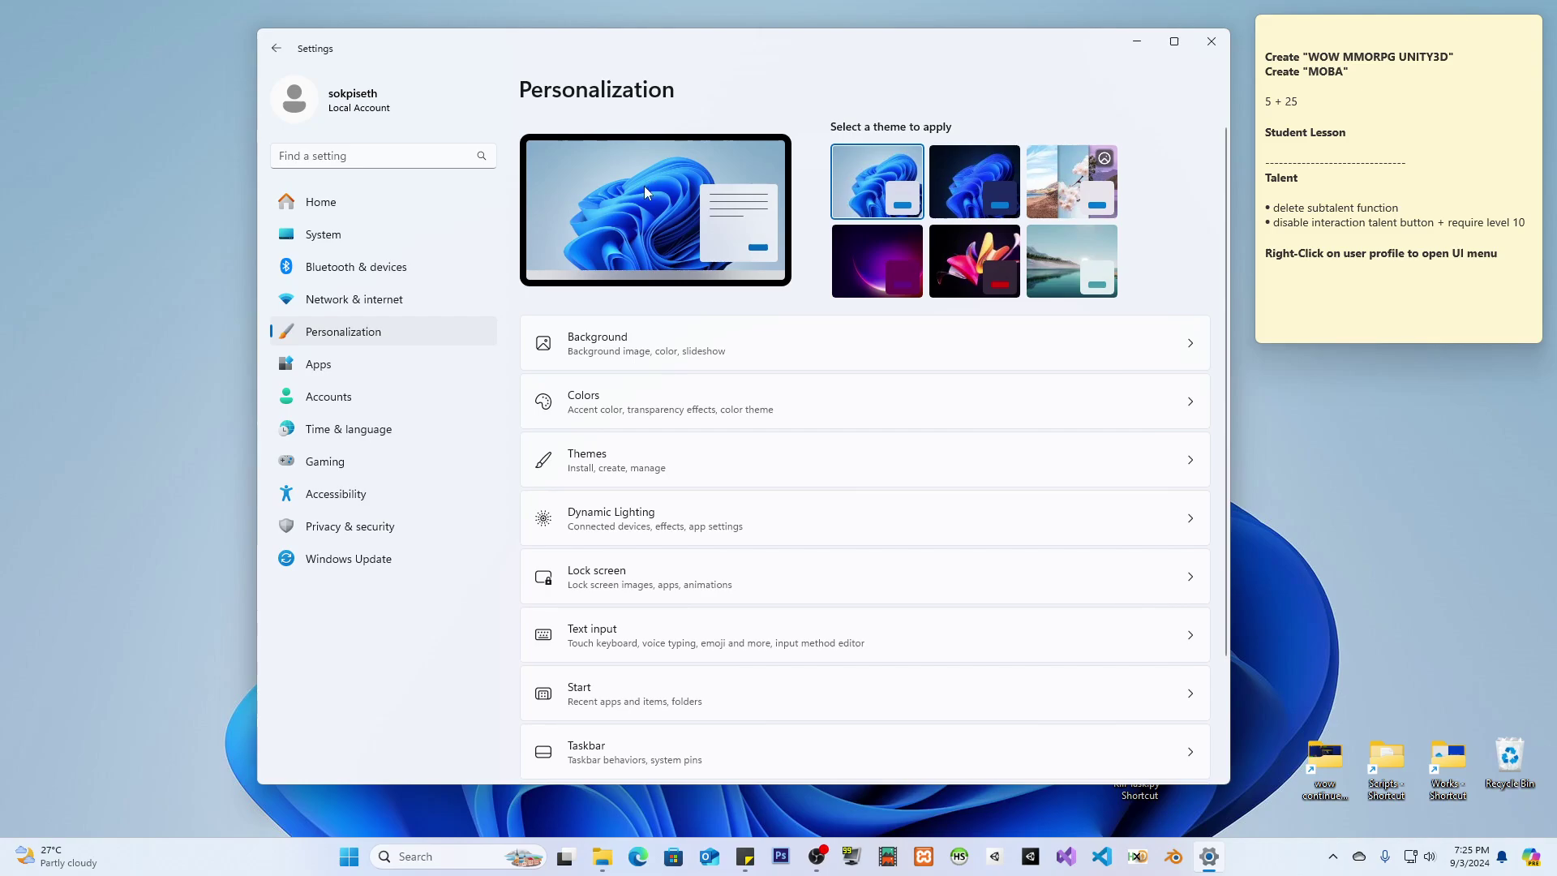
left_click(1138, 48)
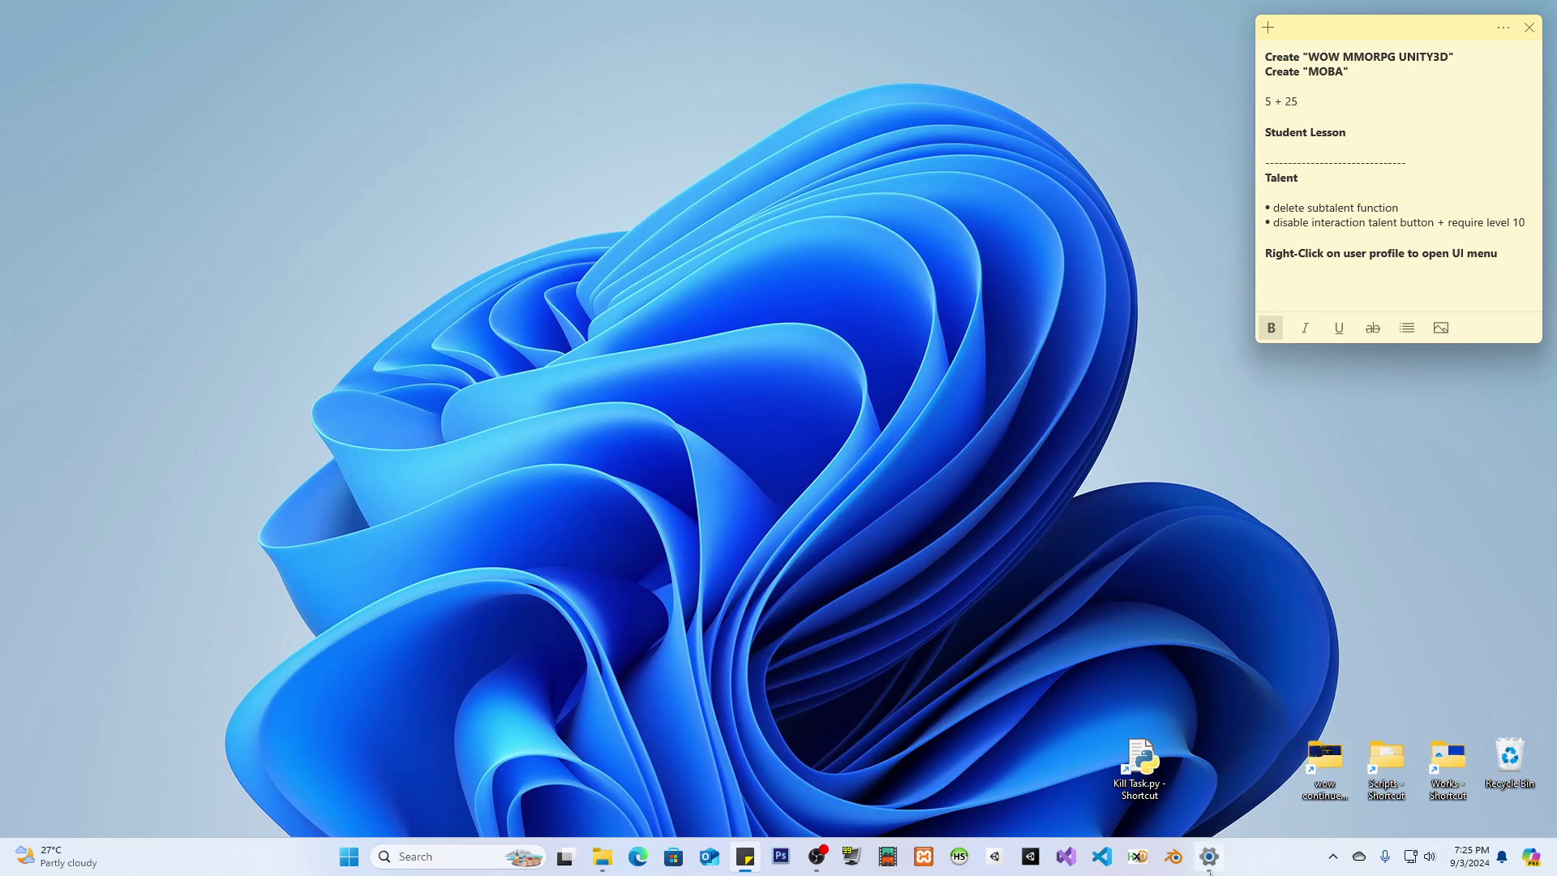
mouse_move(1209, 855)
left_click(1178, 746)
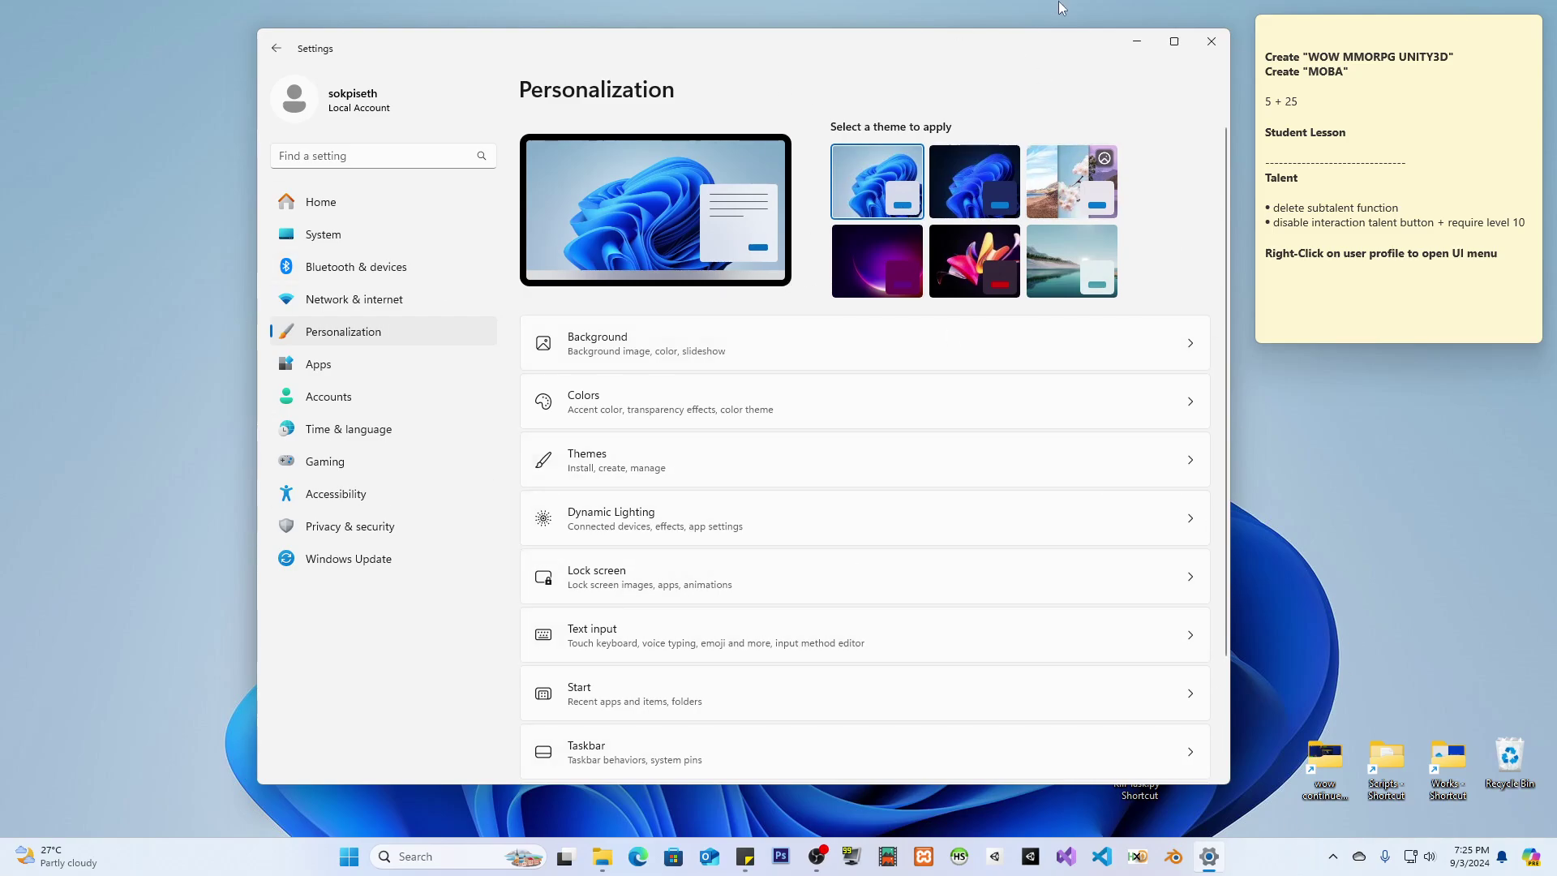
left_click(1136, 43)
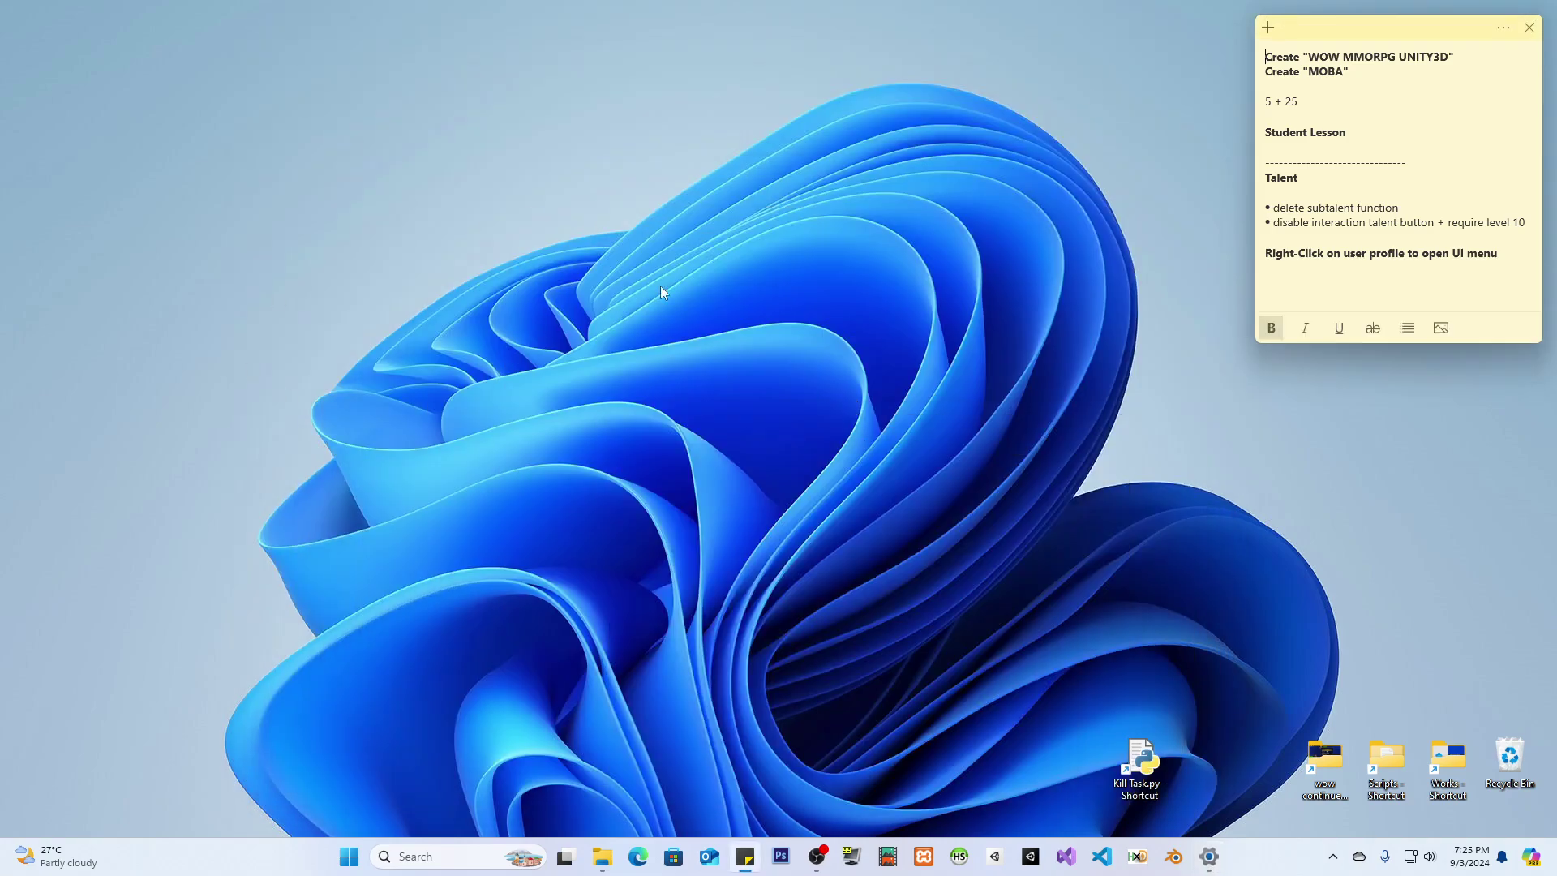
left_click(1214, 862)
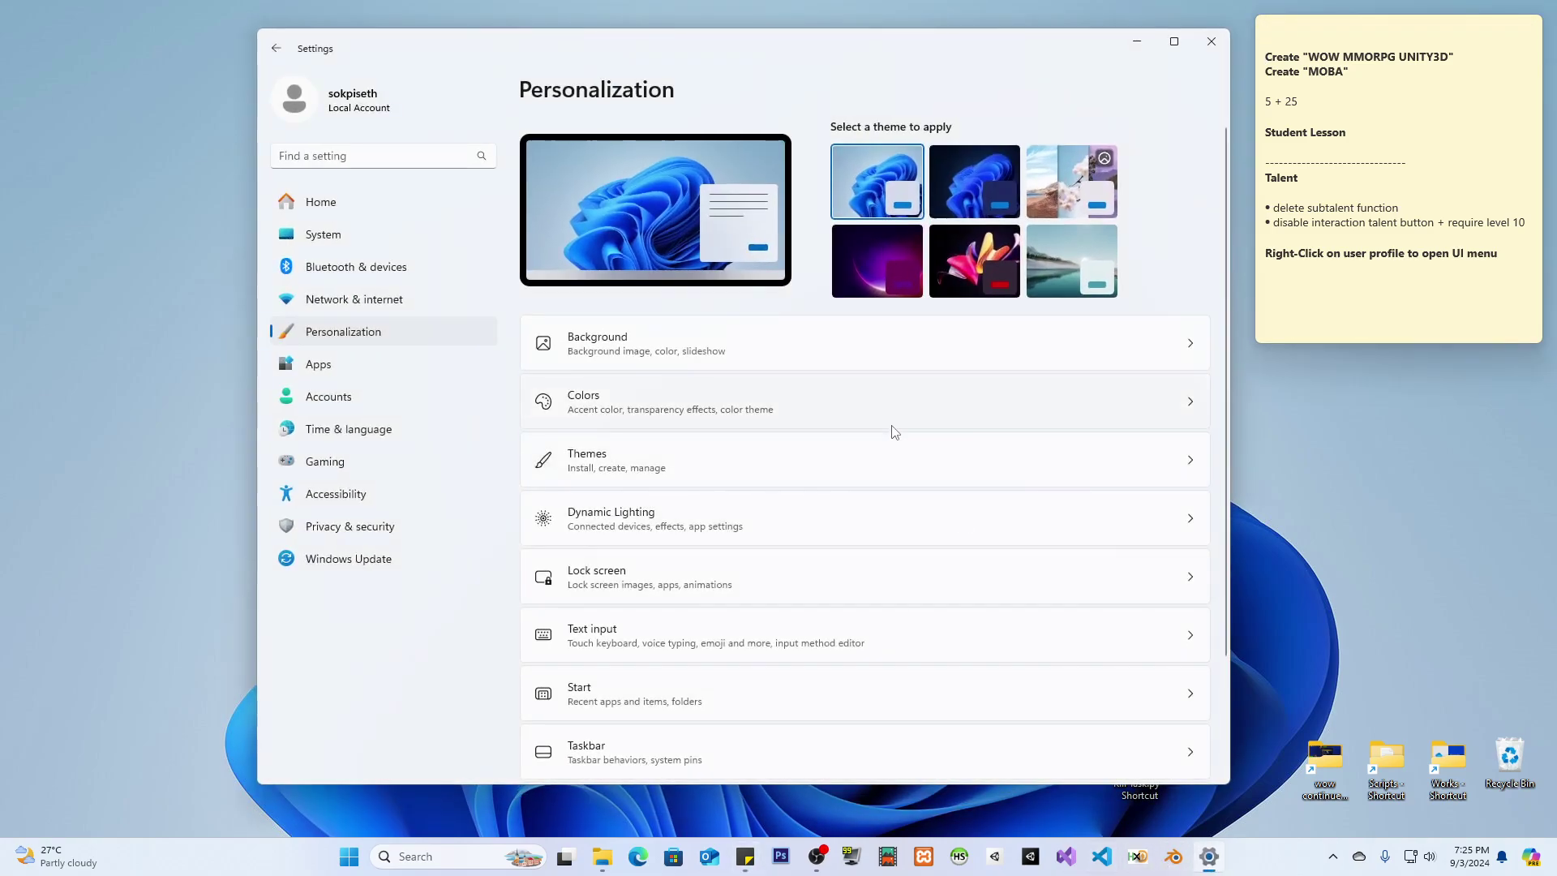
Step: Set the desktop background to the recent forest picture, keeping the Picture type, and check it on the desktop
left_click(778, 375)
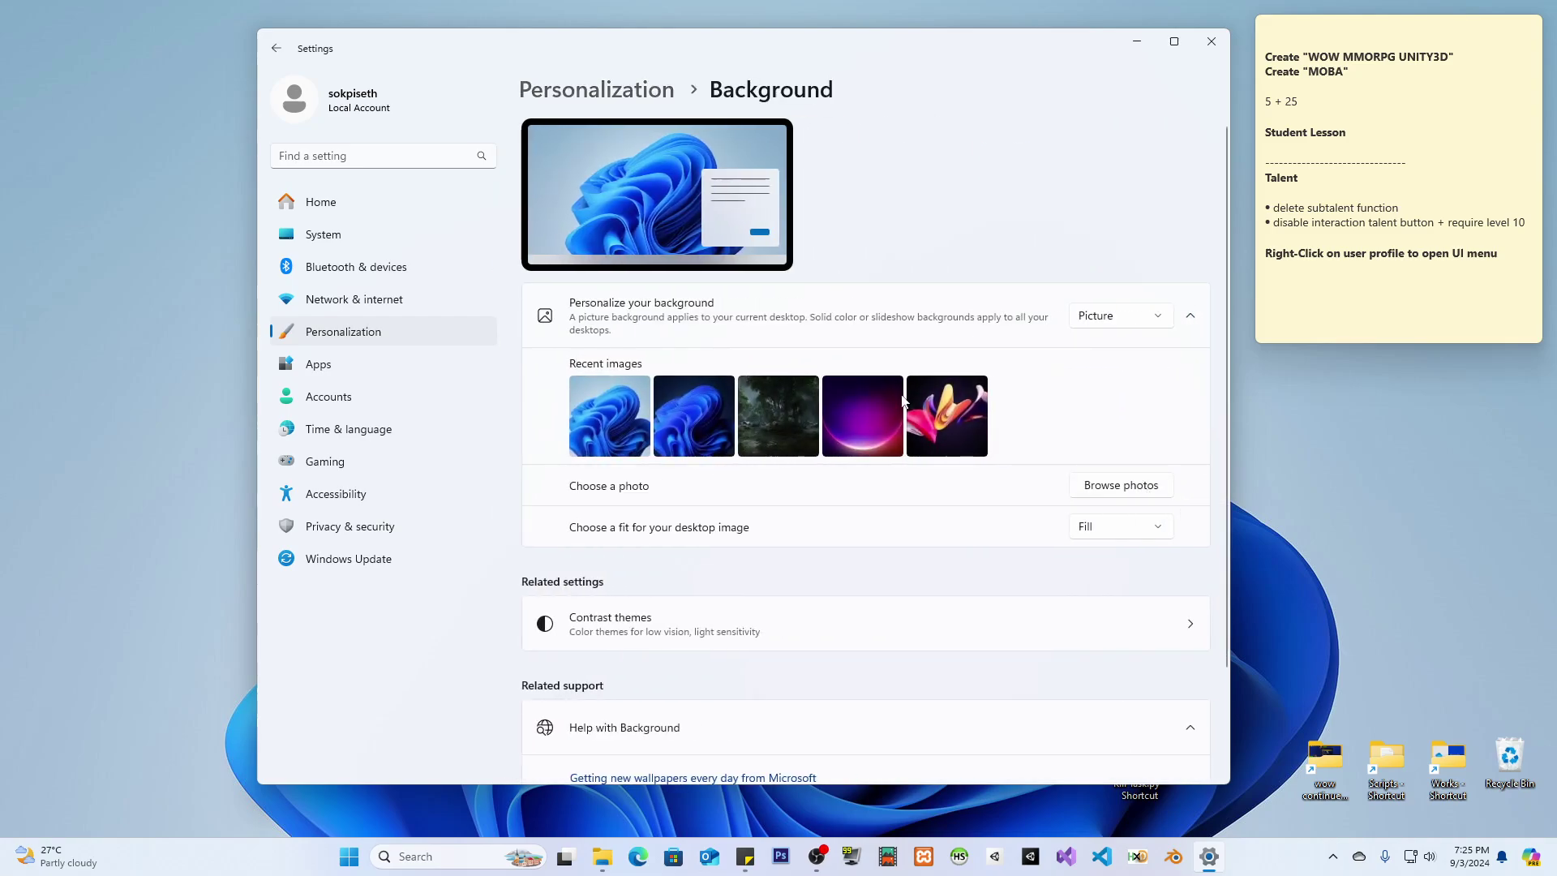
left_click(1140, 321)
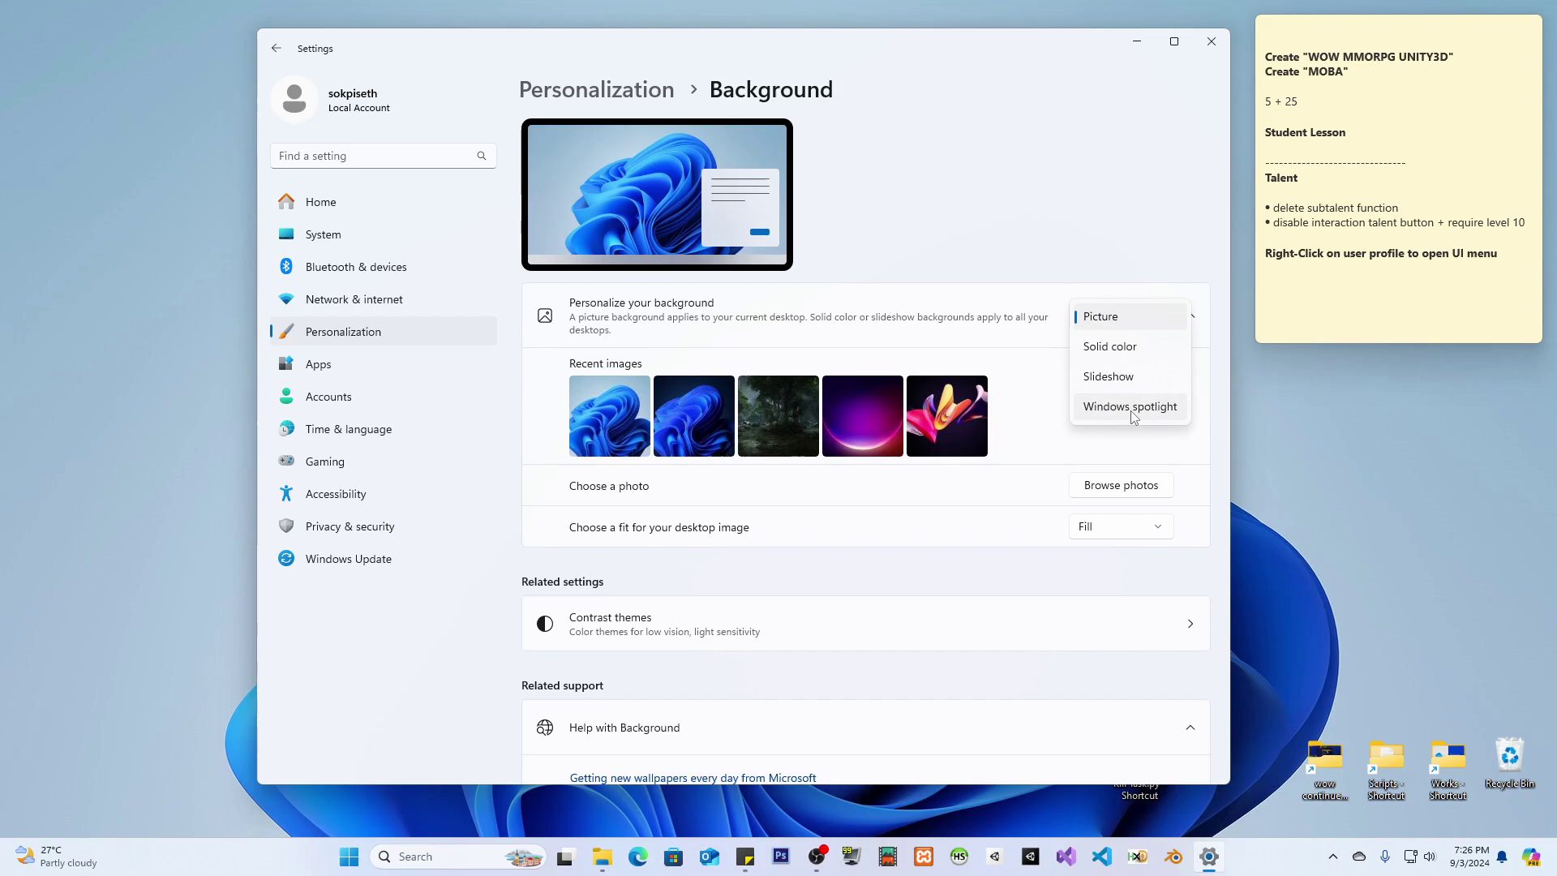
left_click(1120, 321)
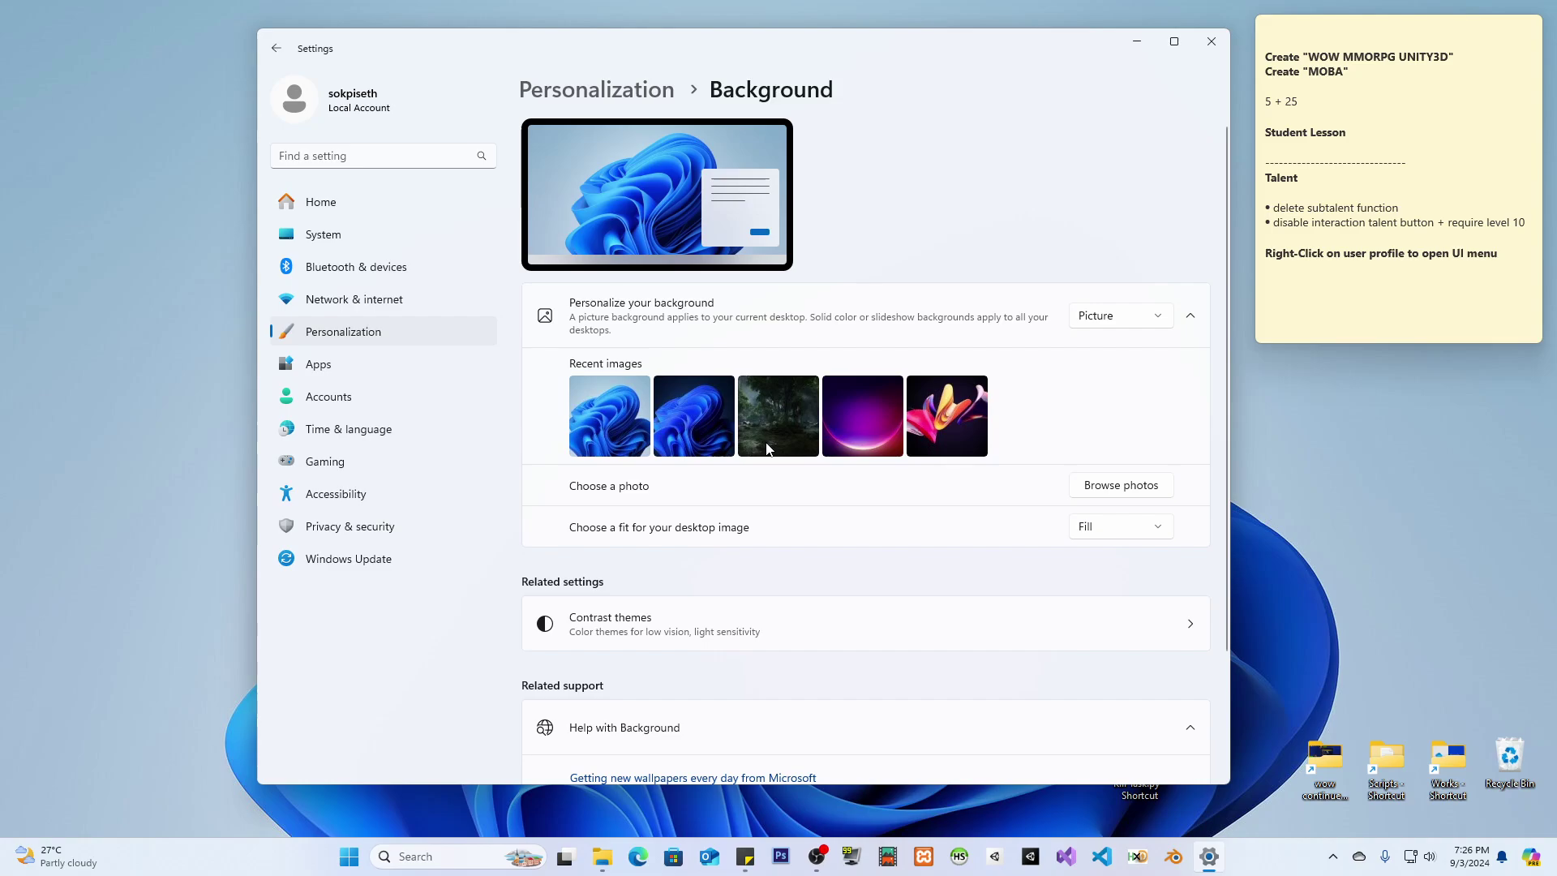
left_click(767, 449)
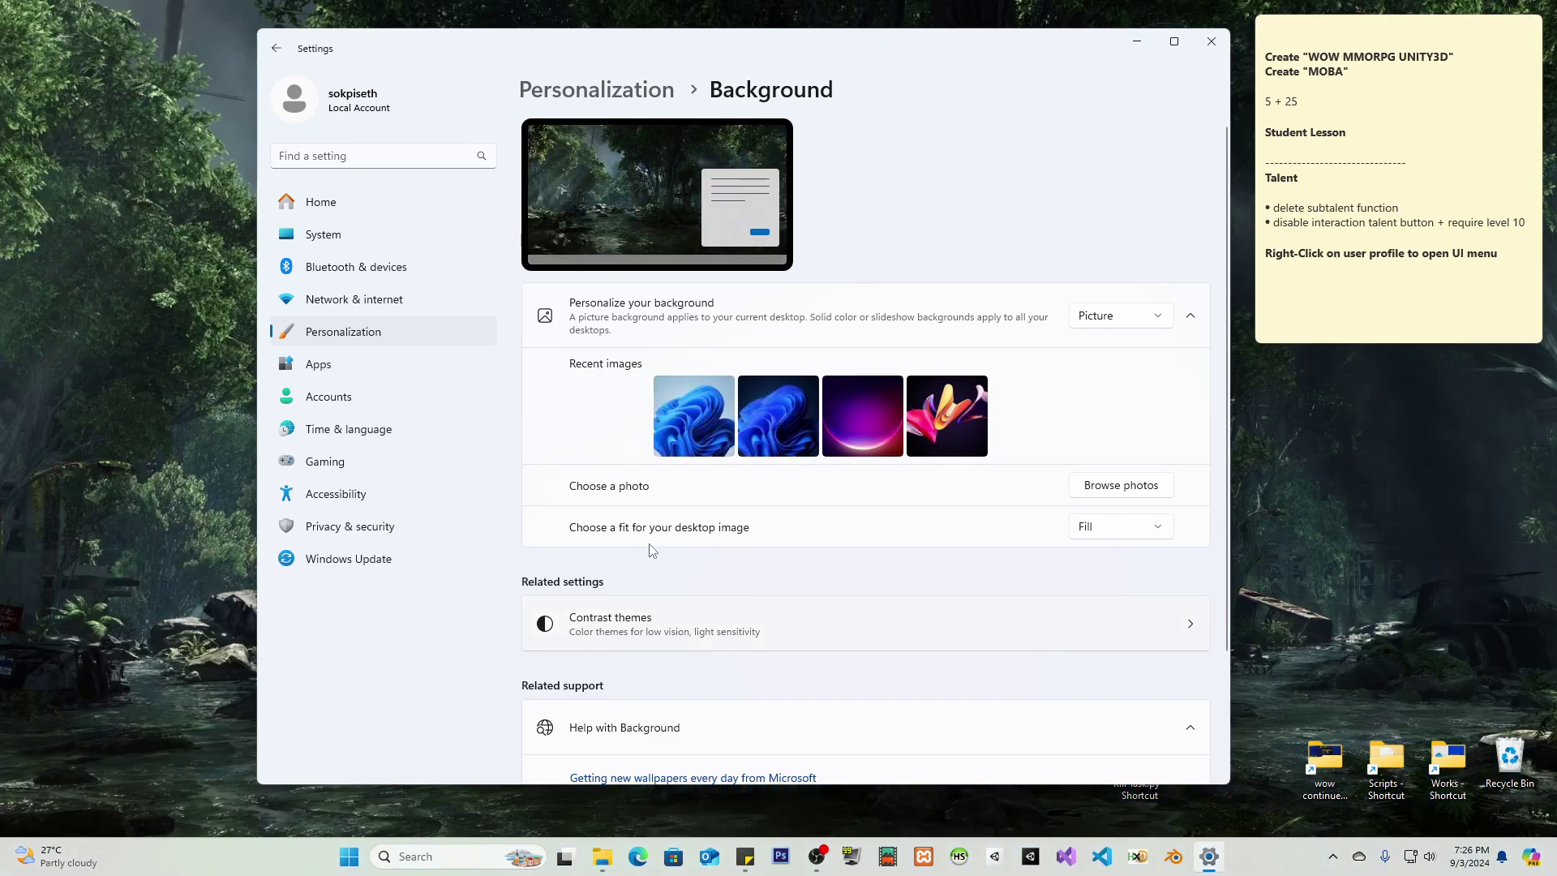
left_click(1138, 44)
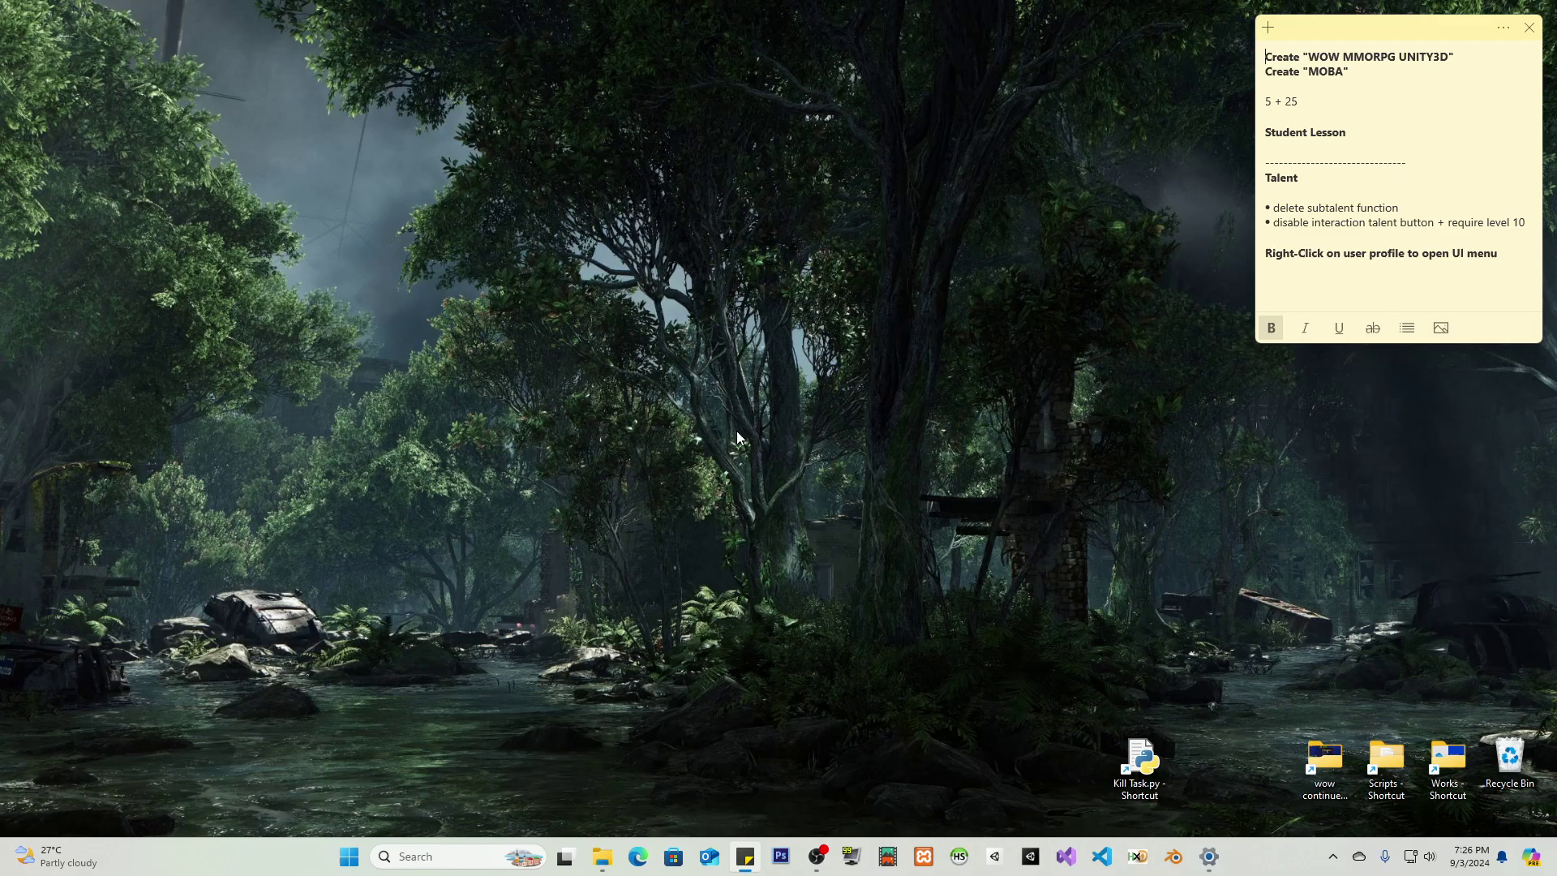
left_click(1208, 856)
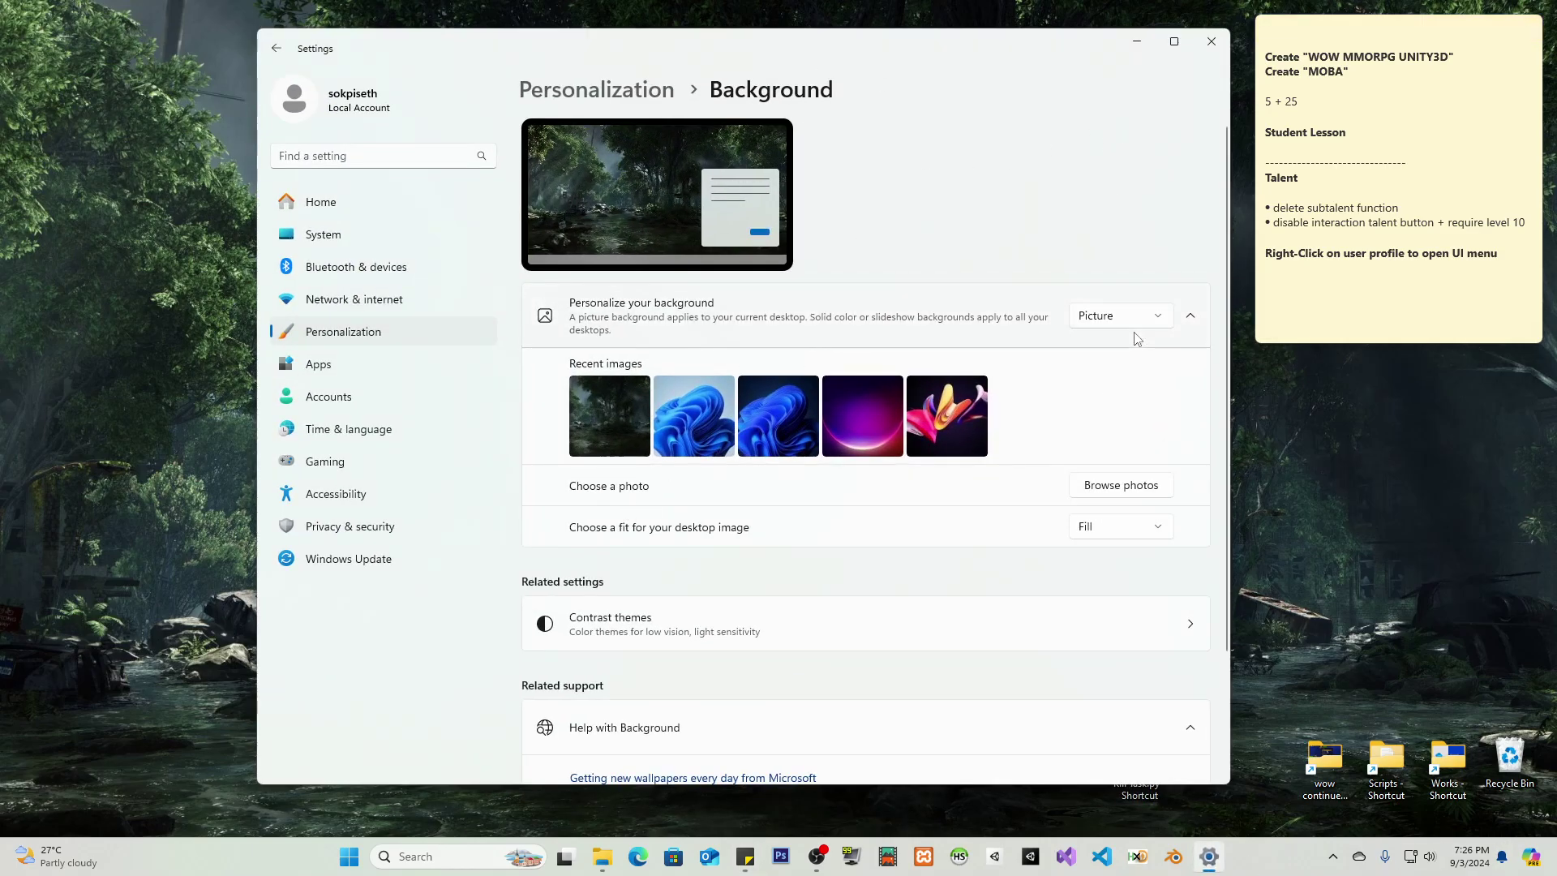
Step: Review the theme choices and the Background page, compare them with the desktop, and close Settings
left_click(357, 332)
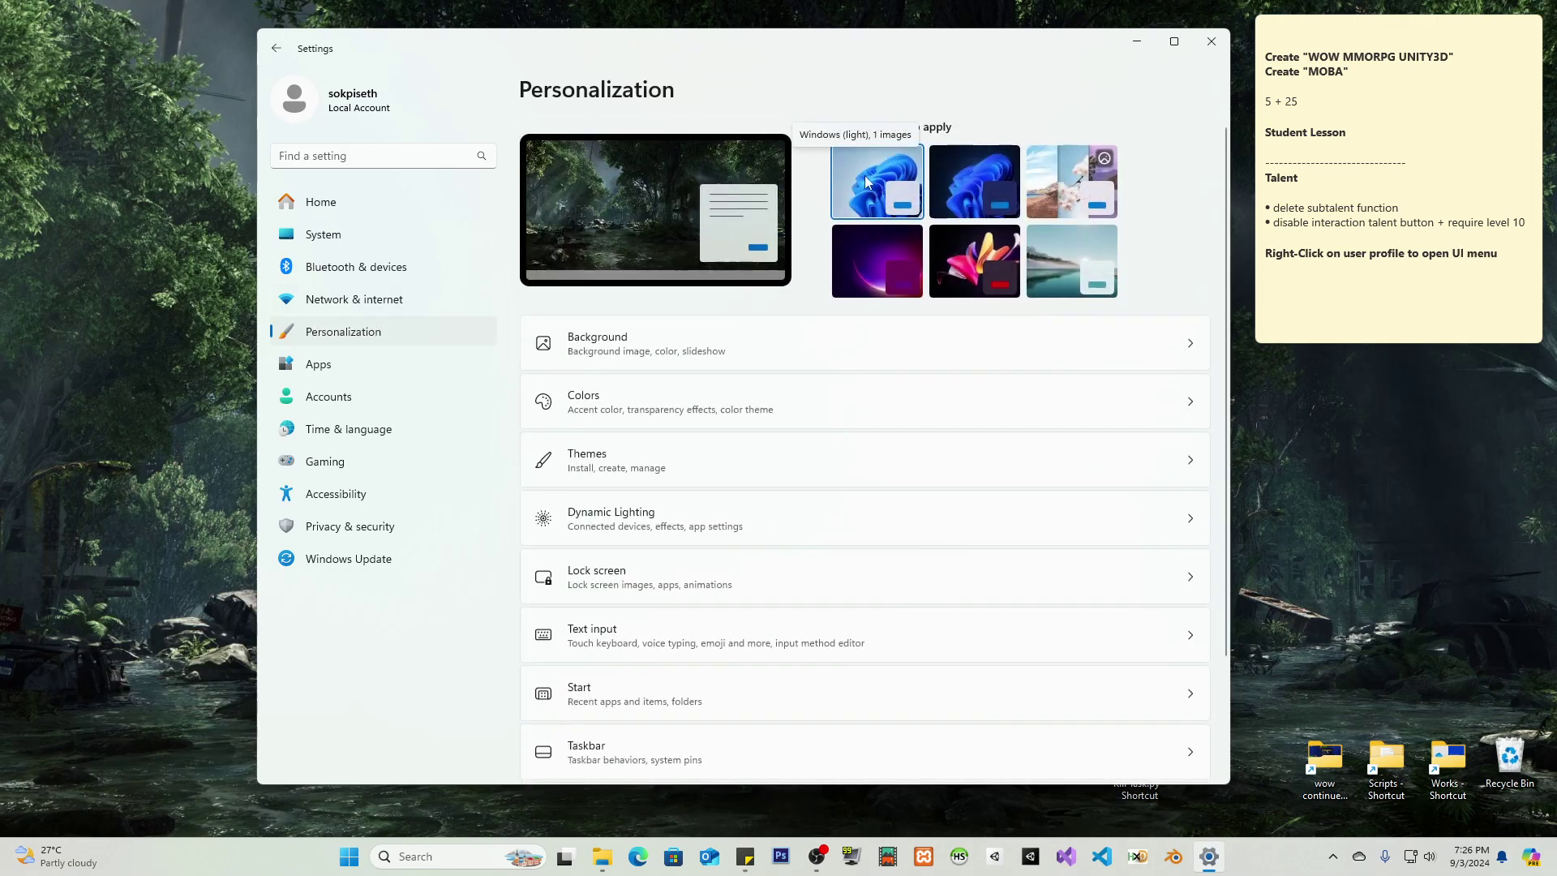
left_click(1154, 359)
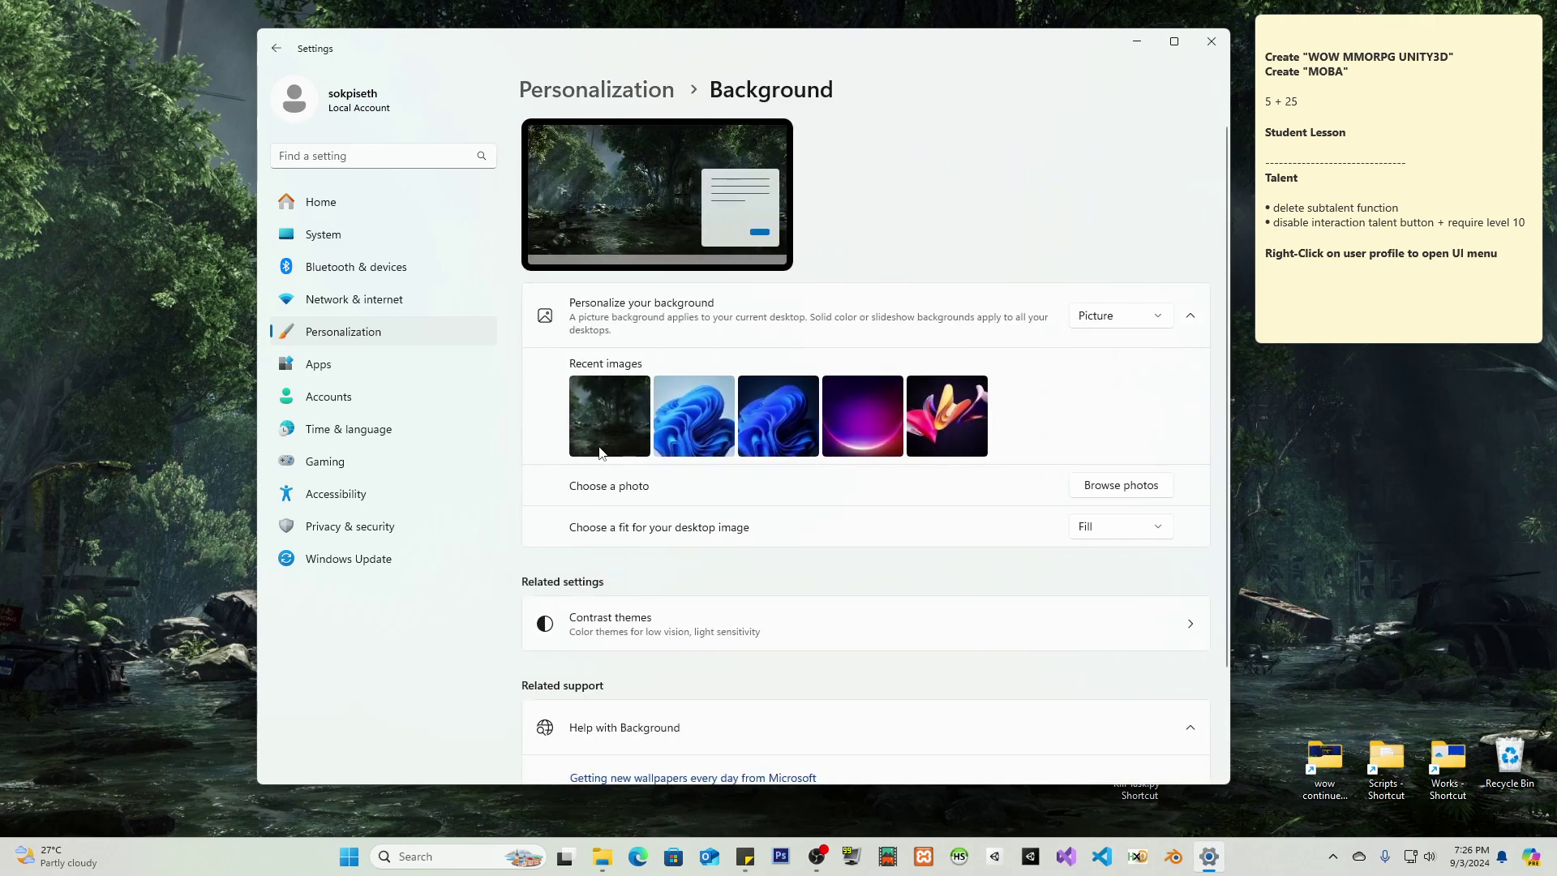
left_click(1134, 42)
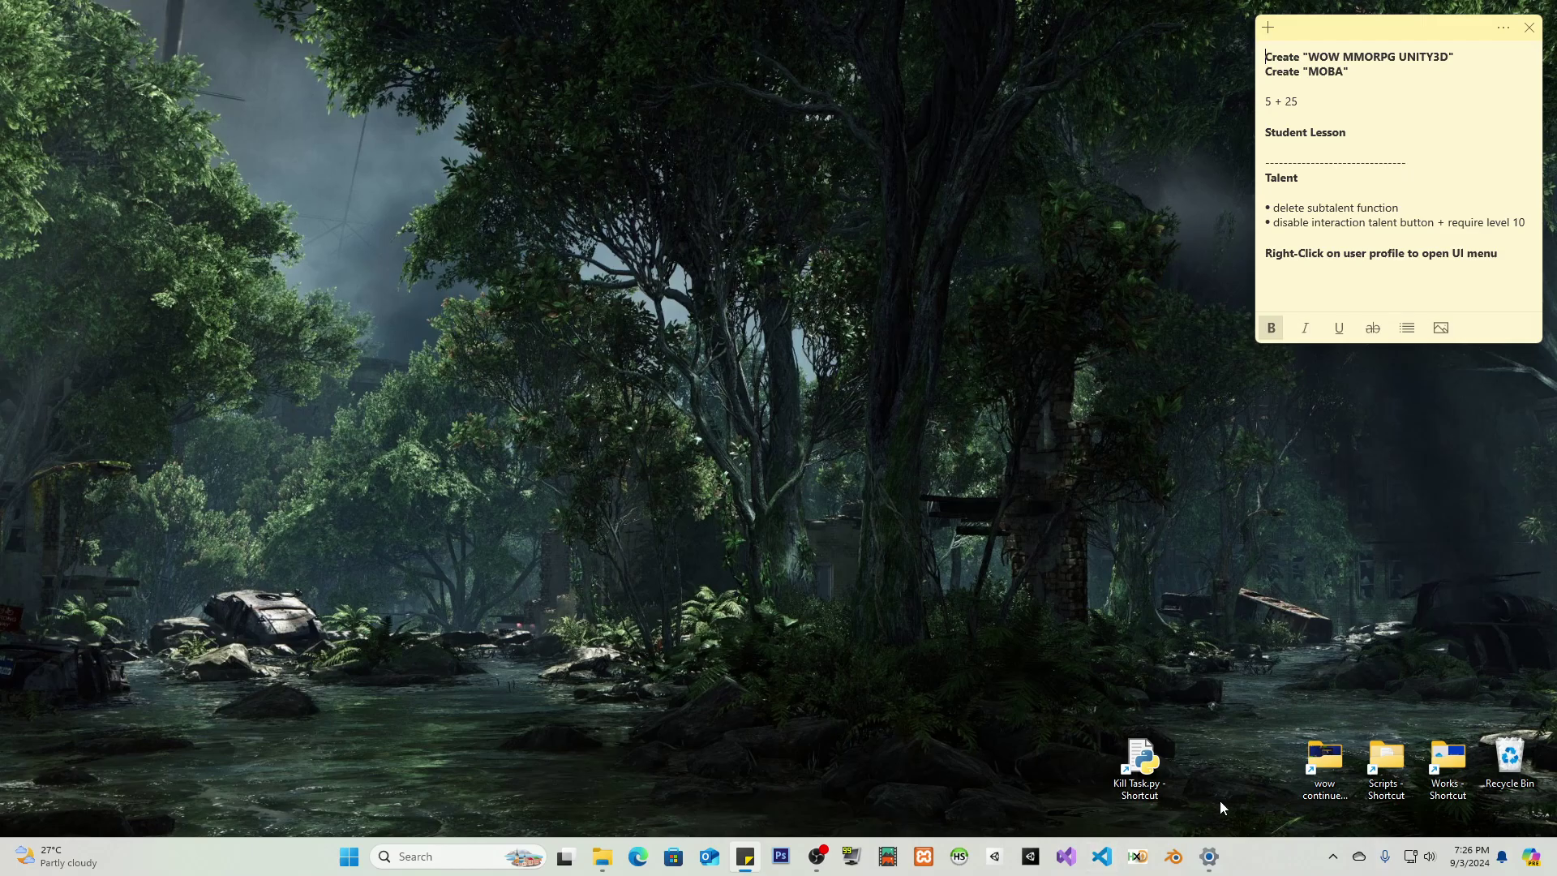
left_click(1208, 856)
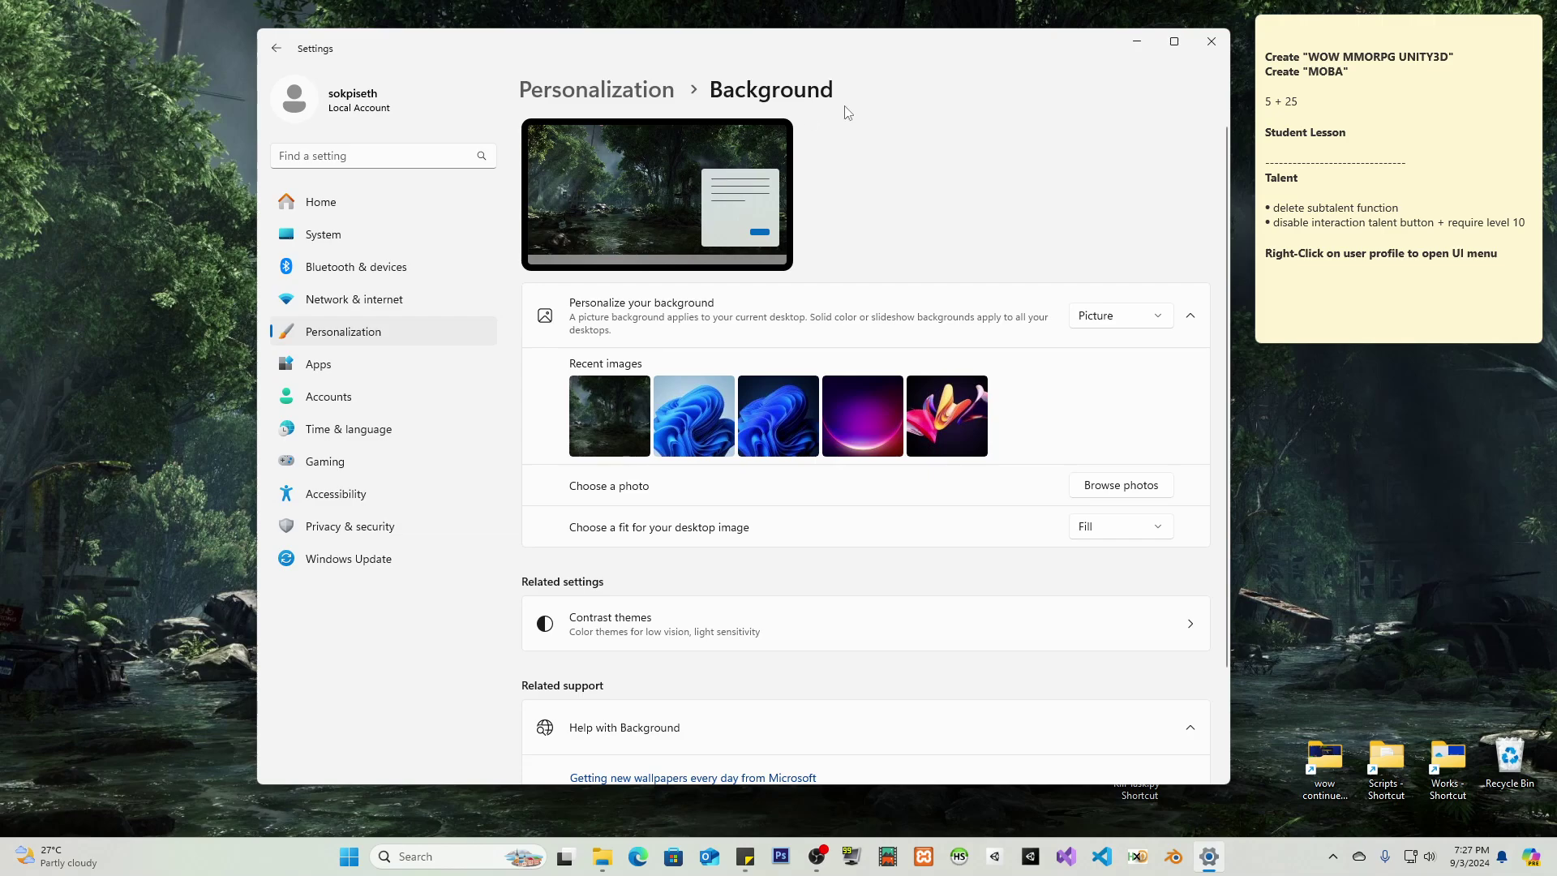
left_click(353, 342)
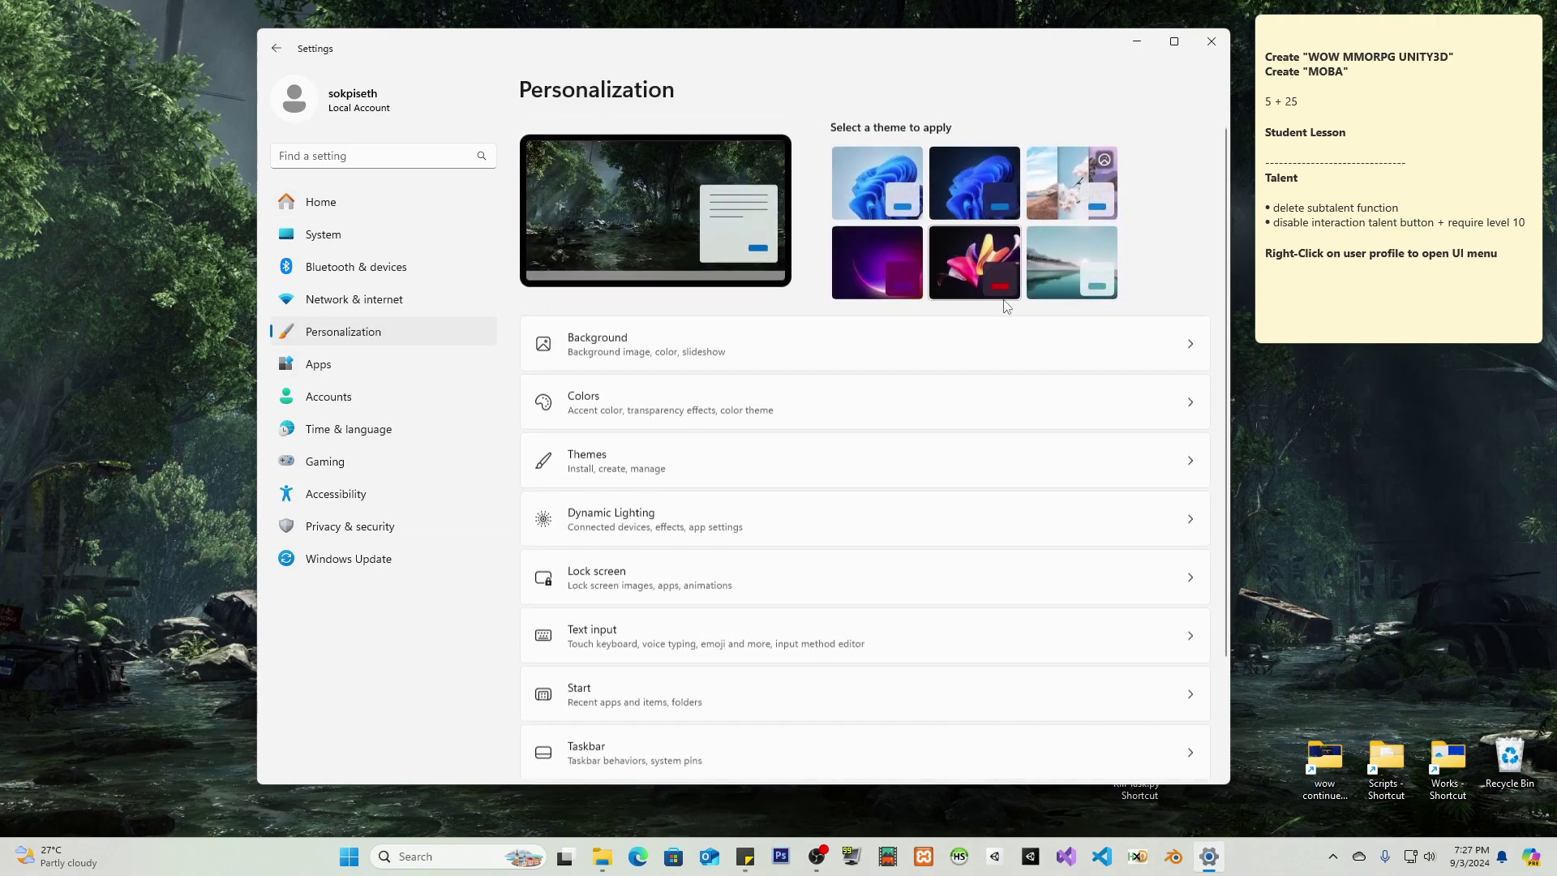
left_click(825, 361)
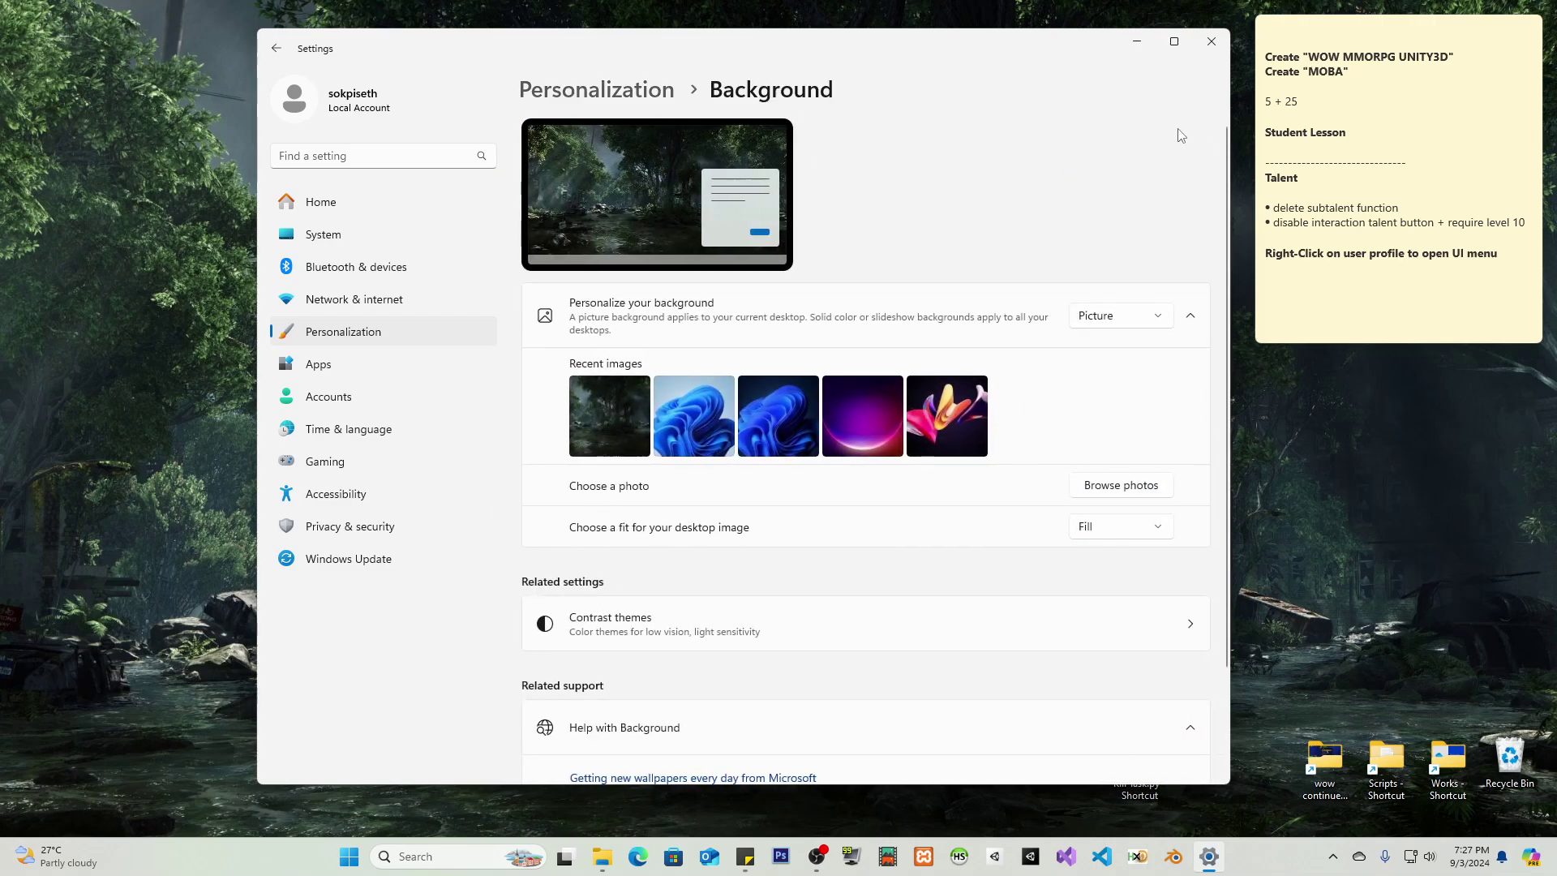
left_click(1212, 42)
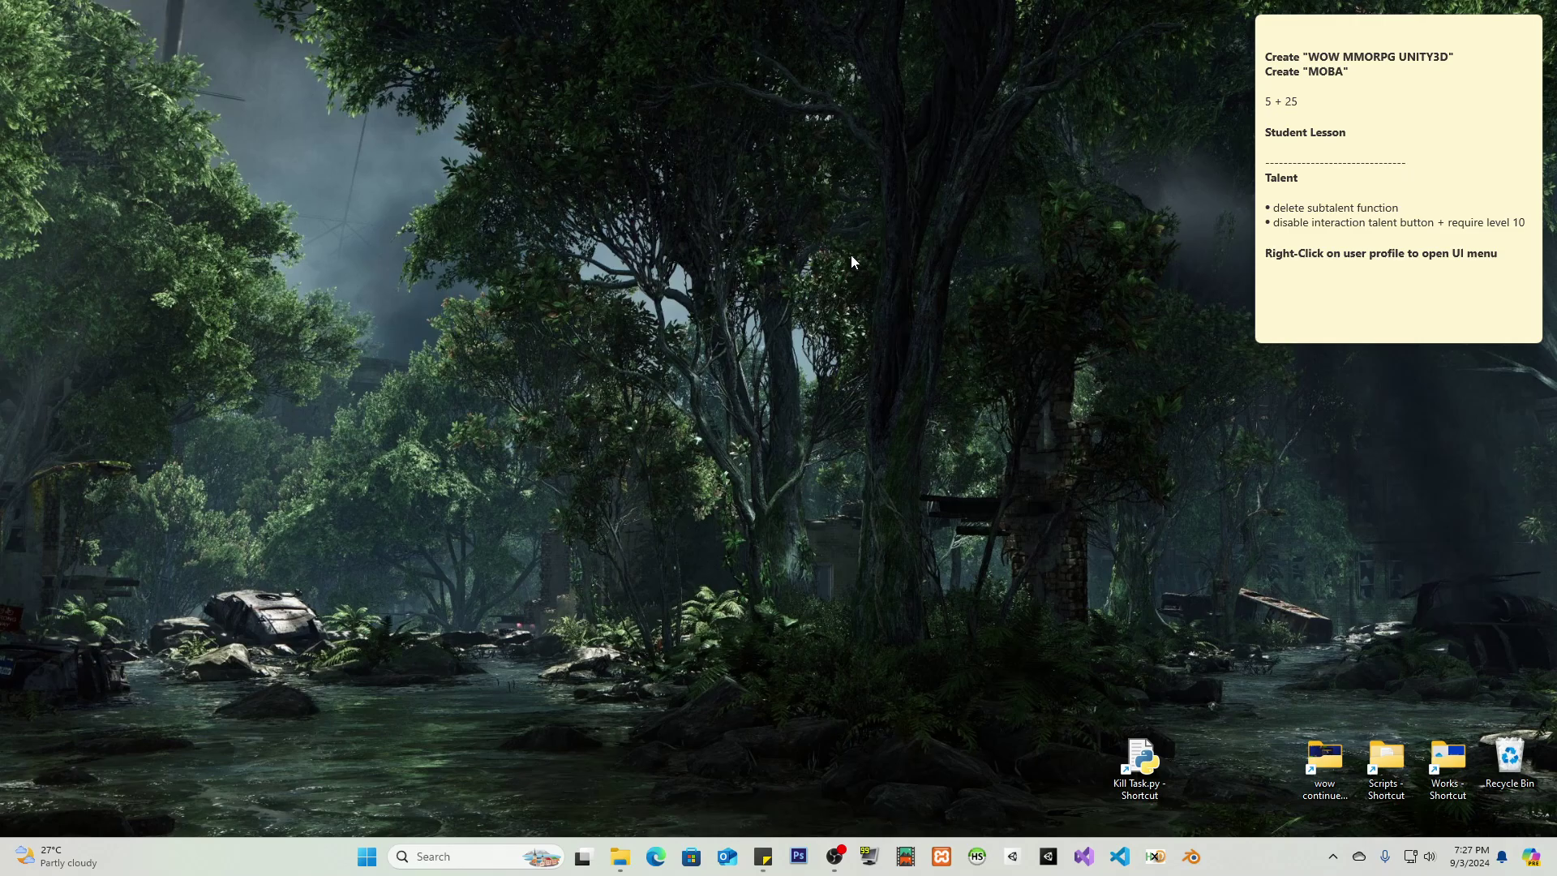
Step: Reopen Settings and examine the Colors options under Personalization
key("super+i")
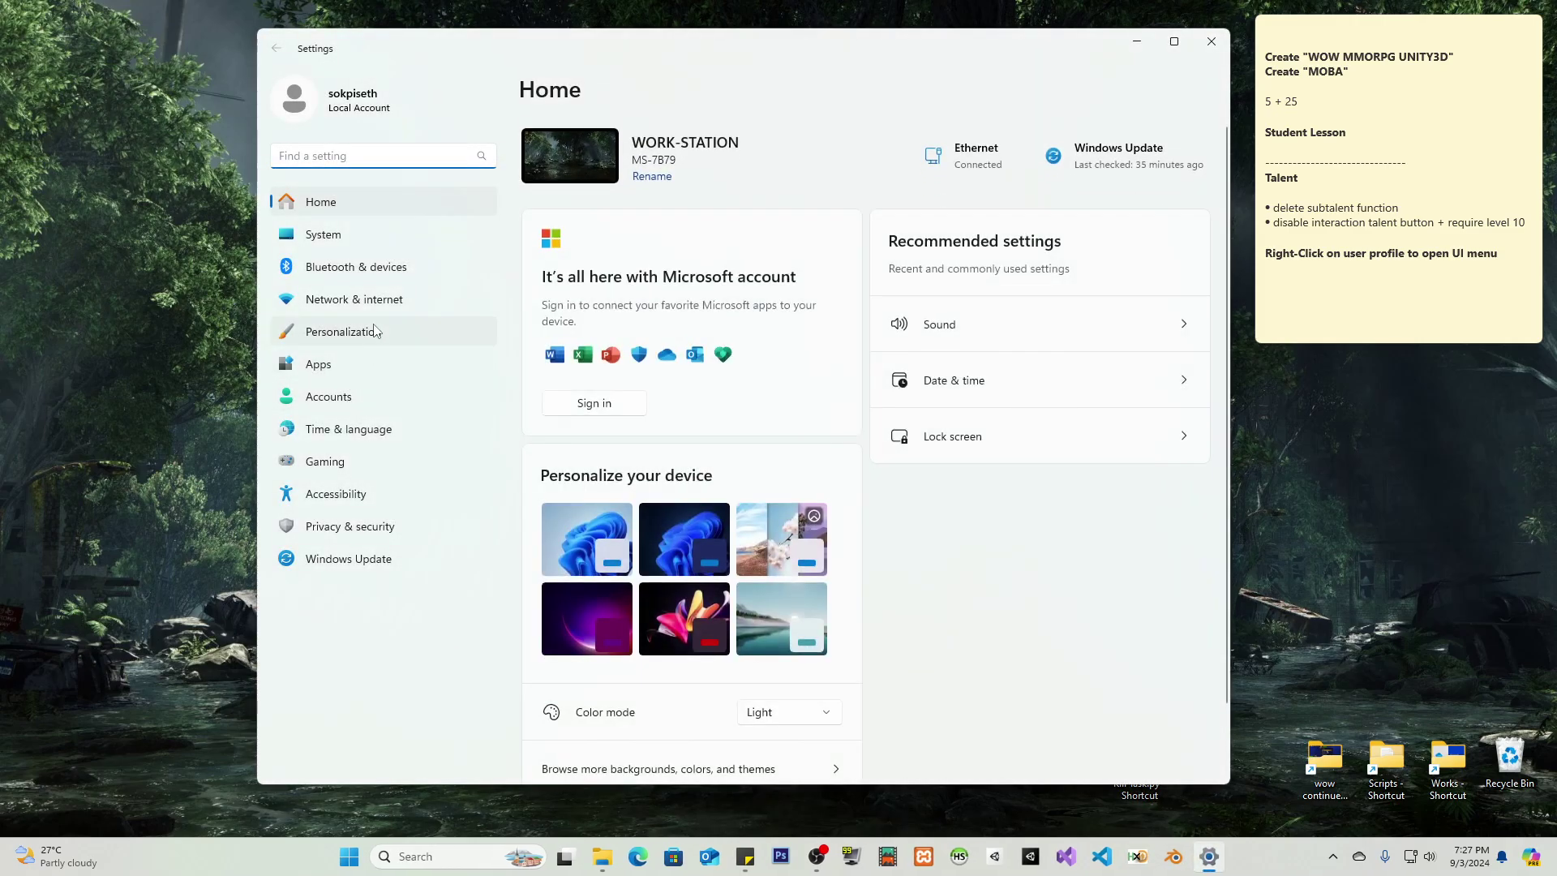
left_click(365, 338)
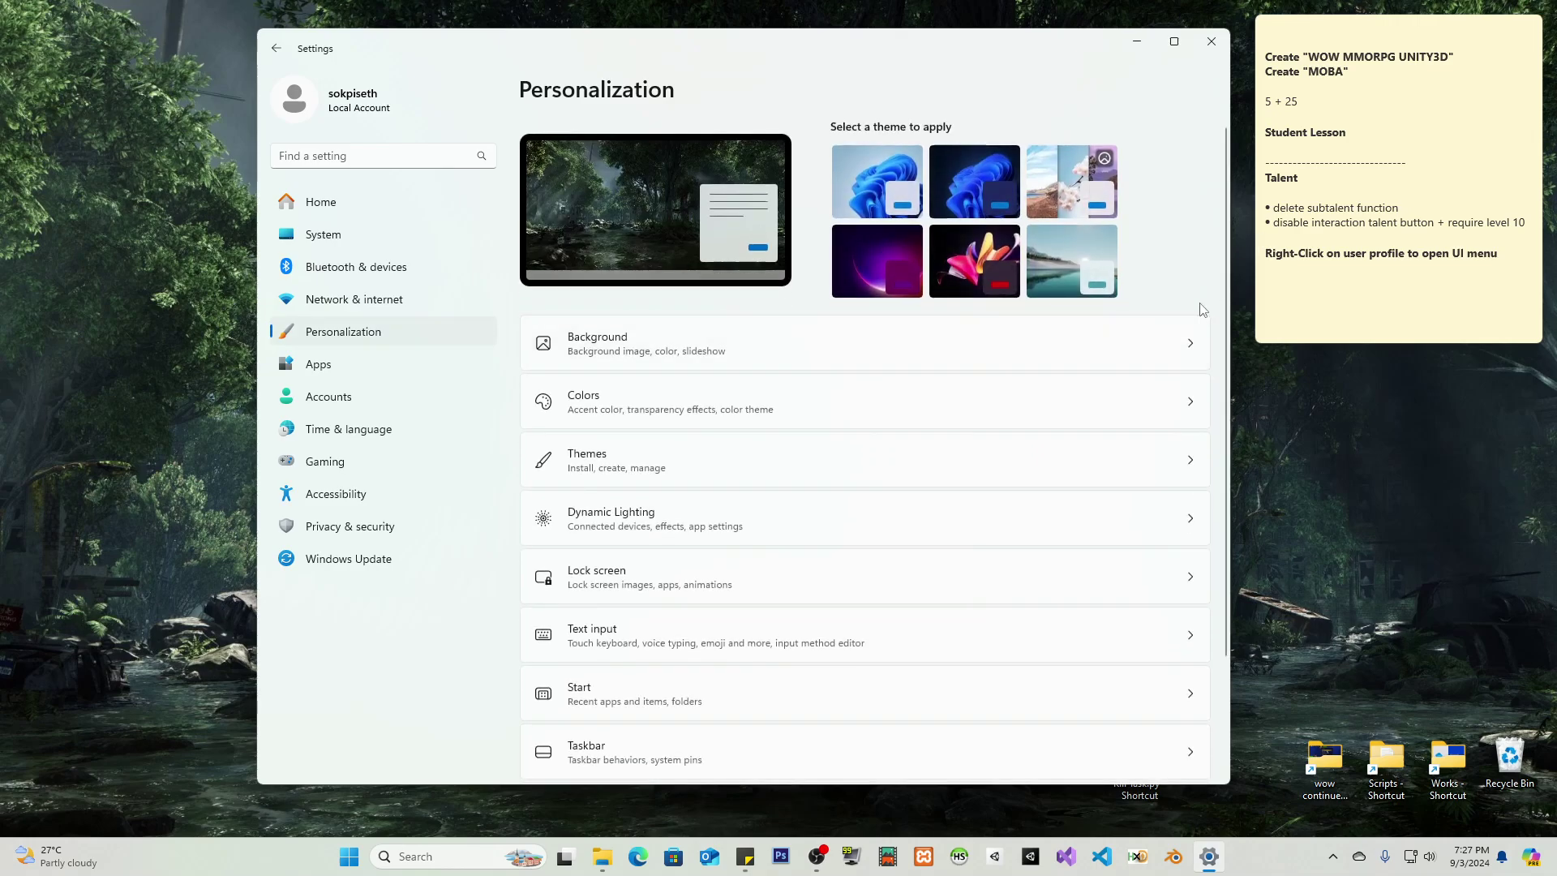
left_click(624, 413)
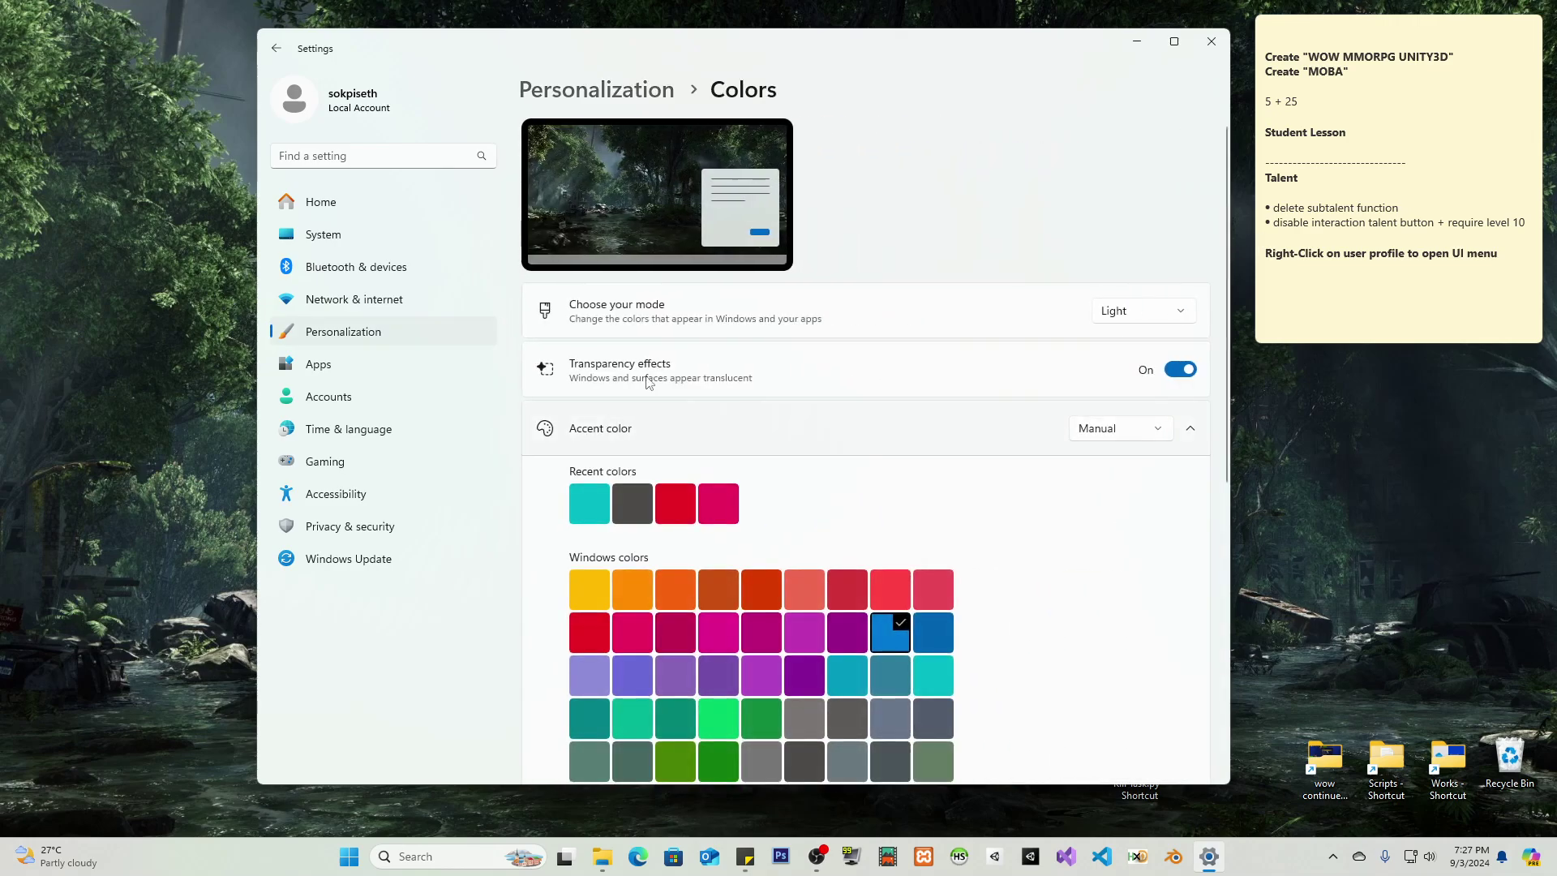
Step: Return to the Personalization overview and open the Lock screen settings
left_click(276, 50)
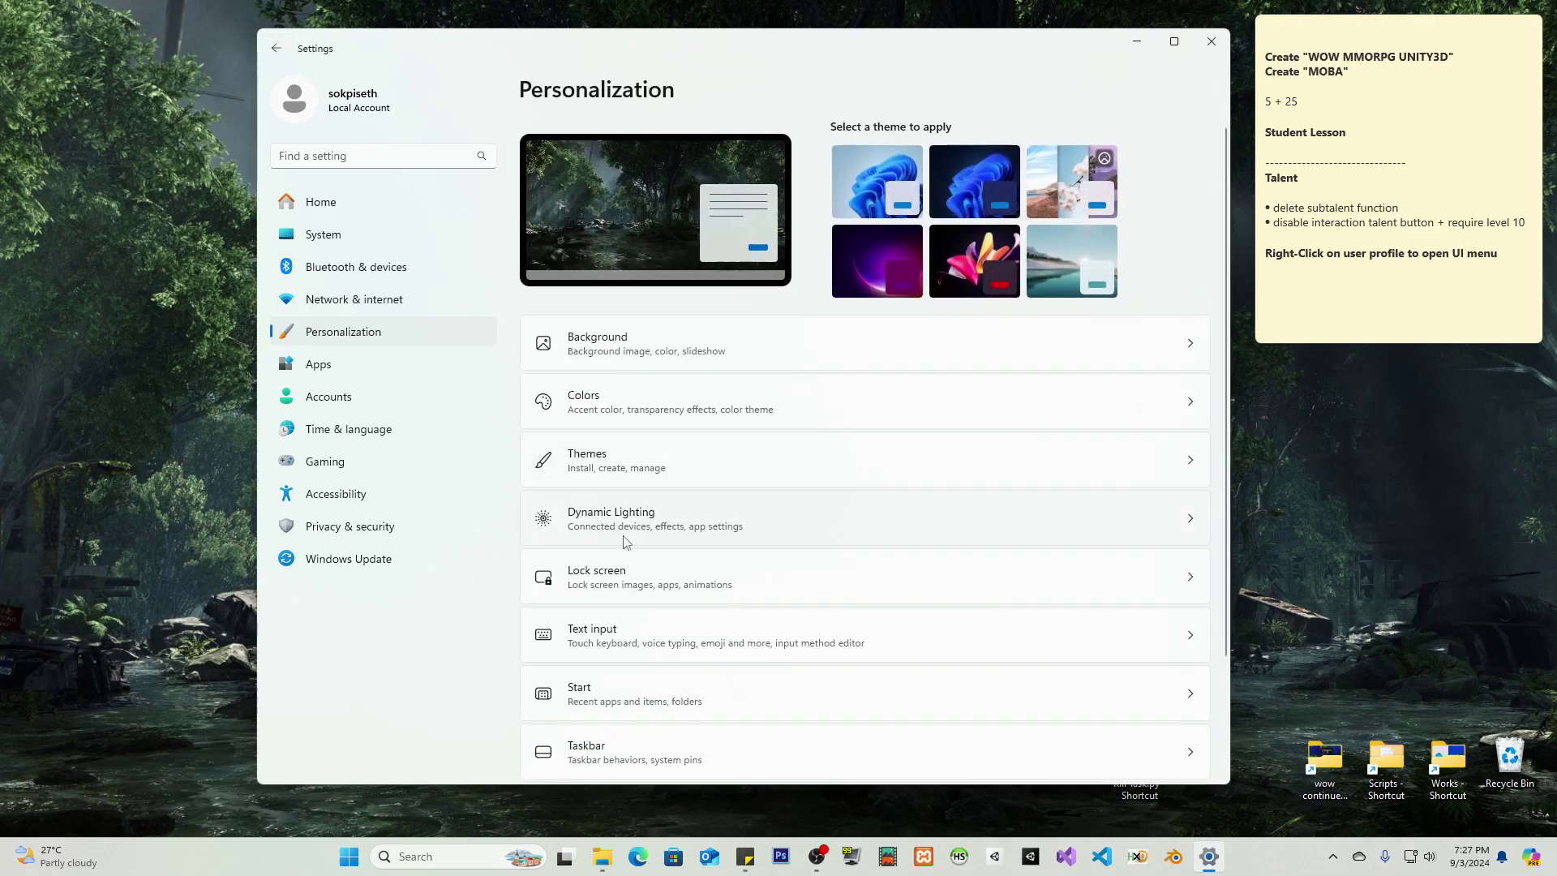
scroll(764, 518, "down", 2)
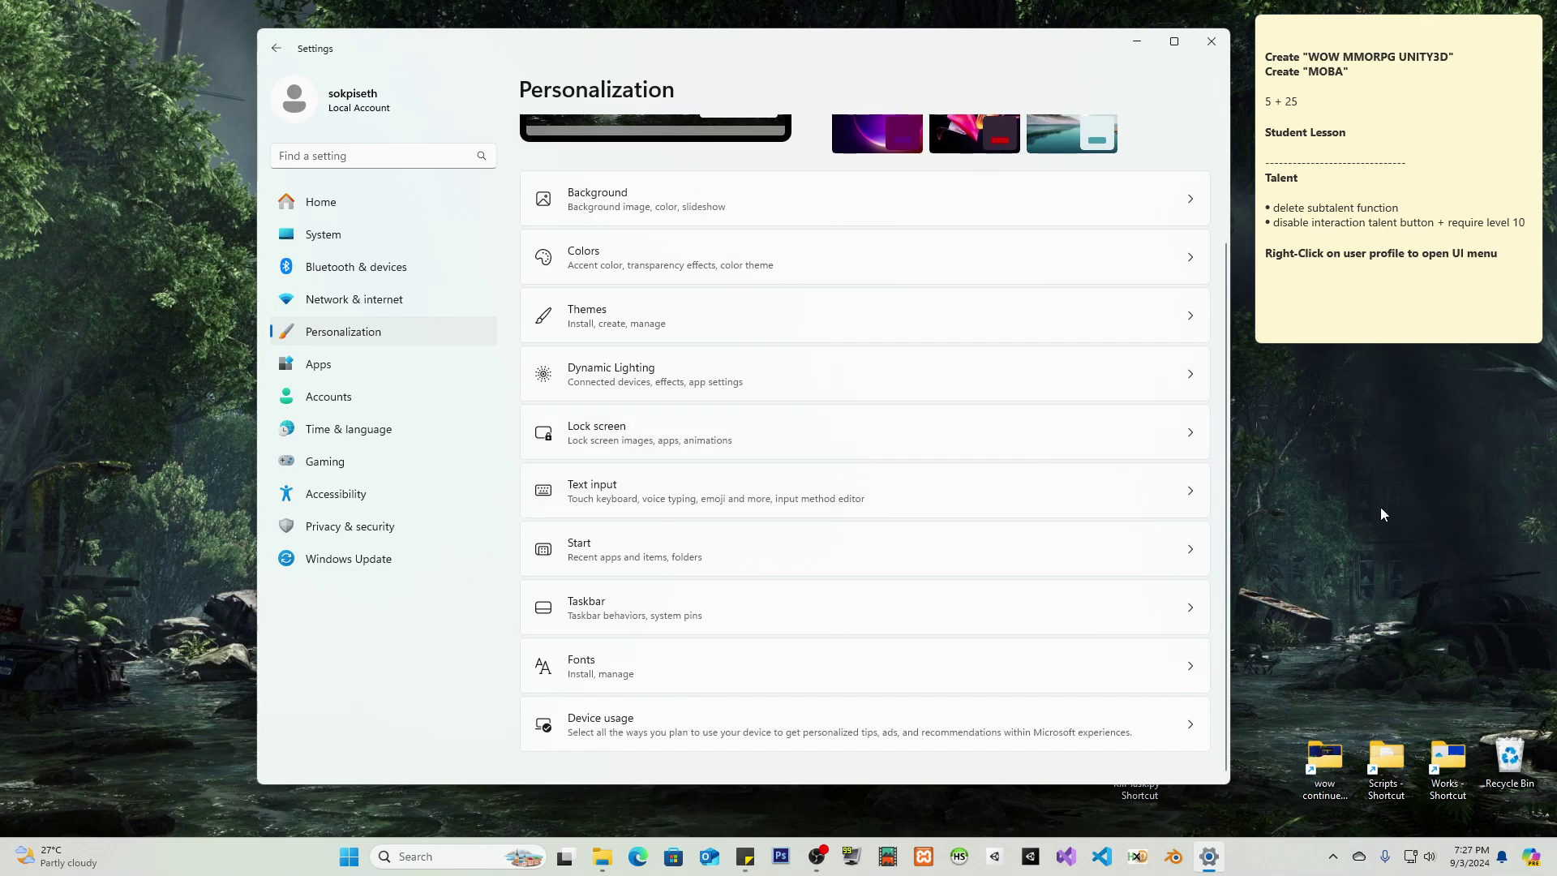
left_click(657, 445)
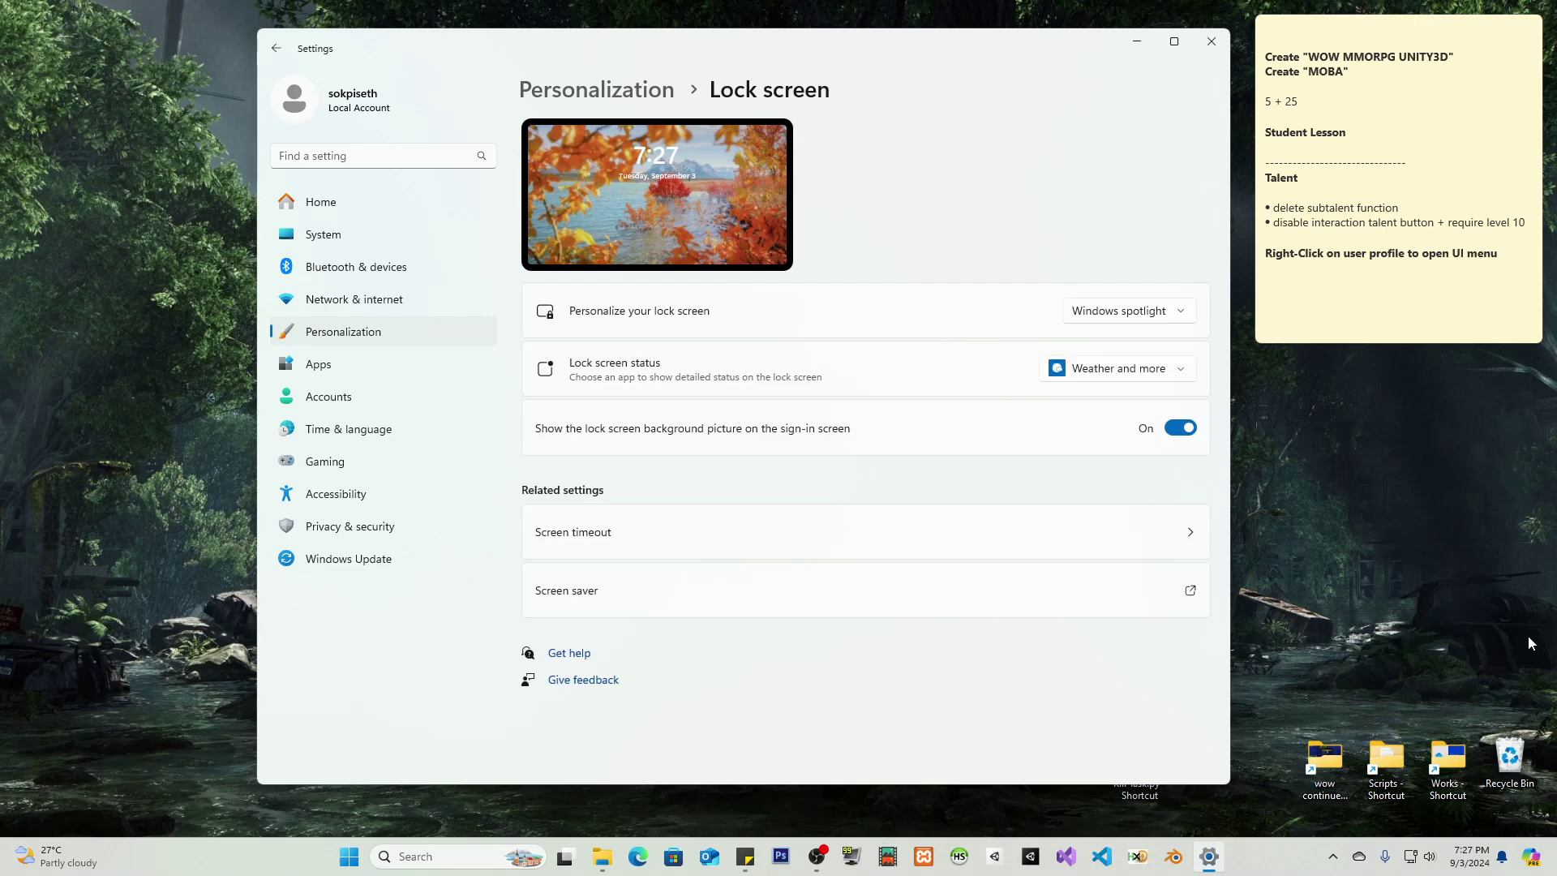
Step: Move the Settings window aside, compare the Lock screen page with the desktop, and leave Settings minimized
left_click_drag(1100, 60, 1001, 69)
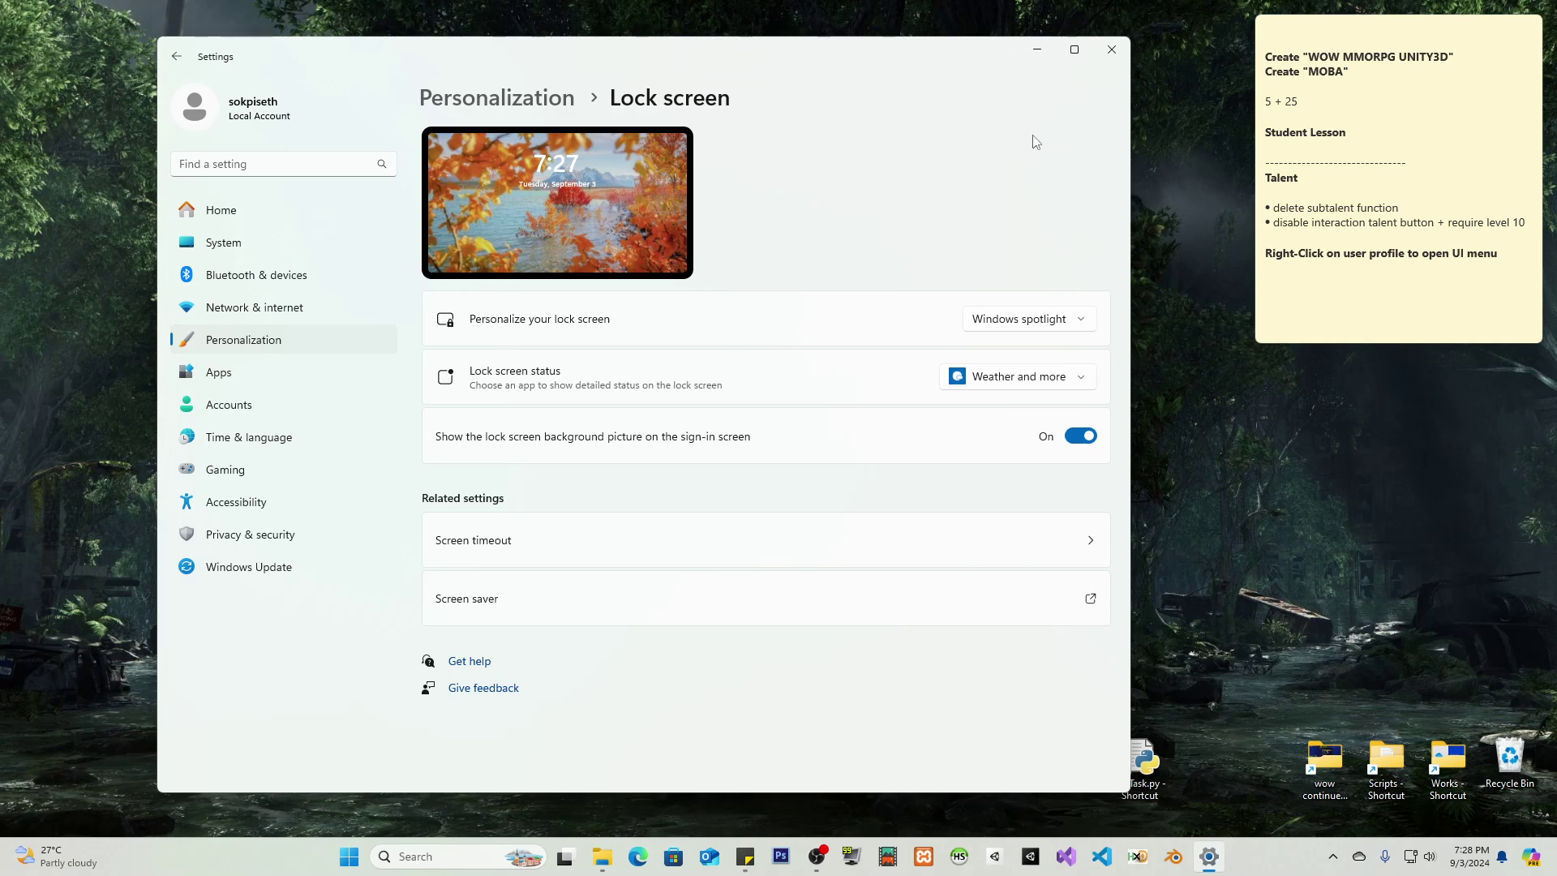
left_click(1036, 49)
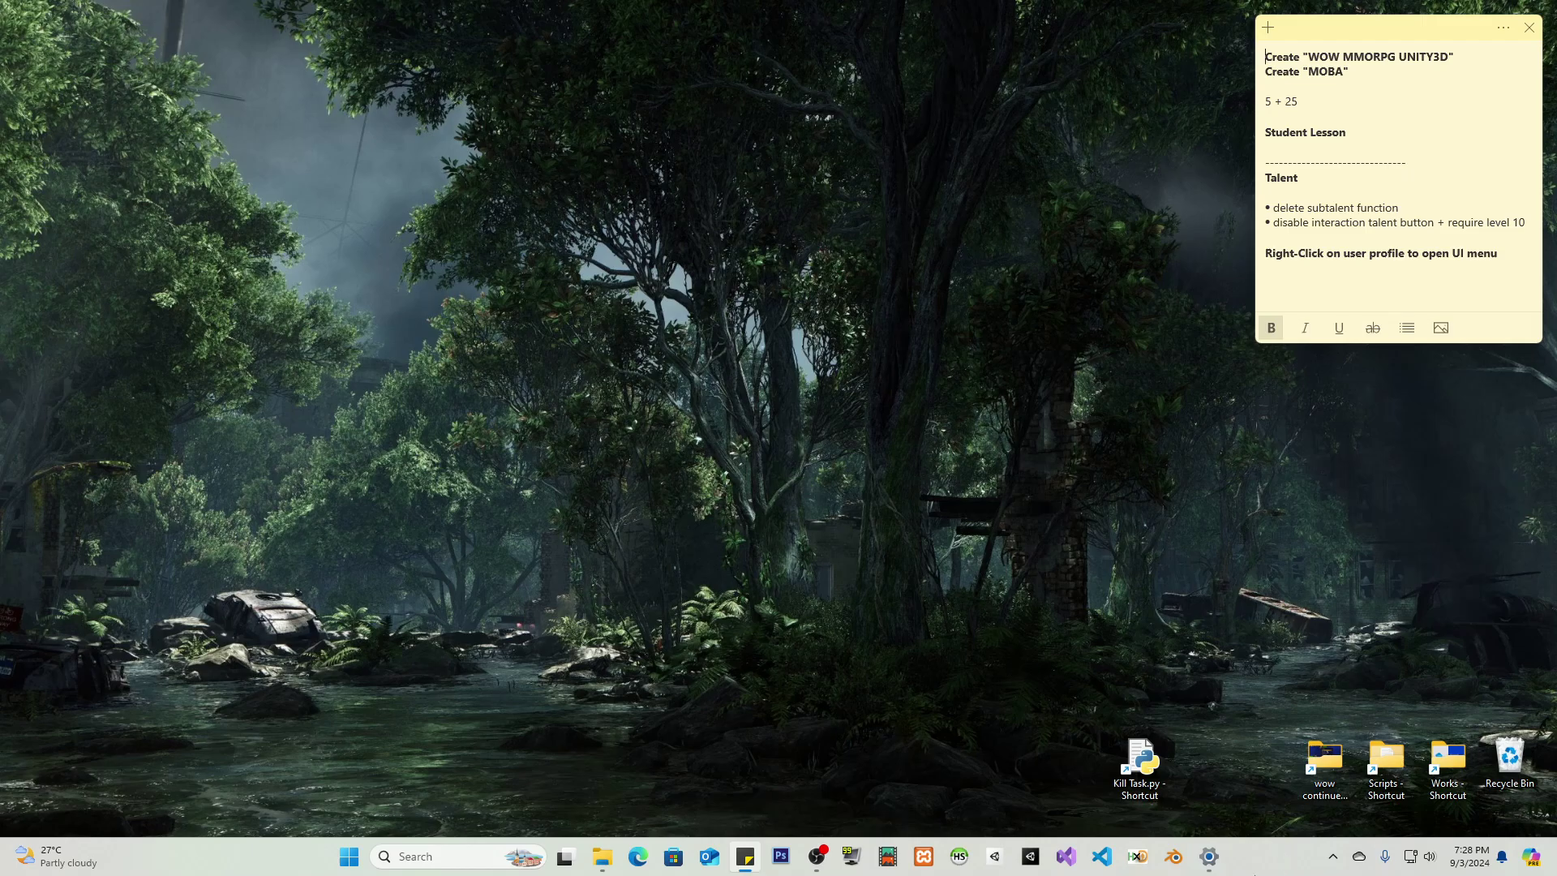
left_click(1220, 866)
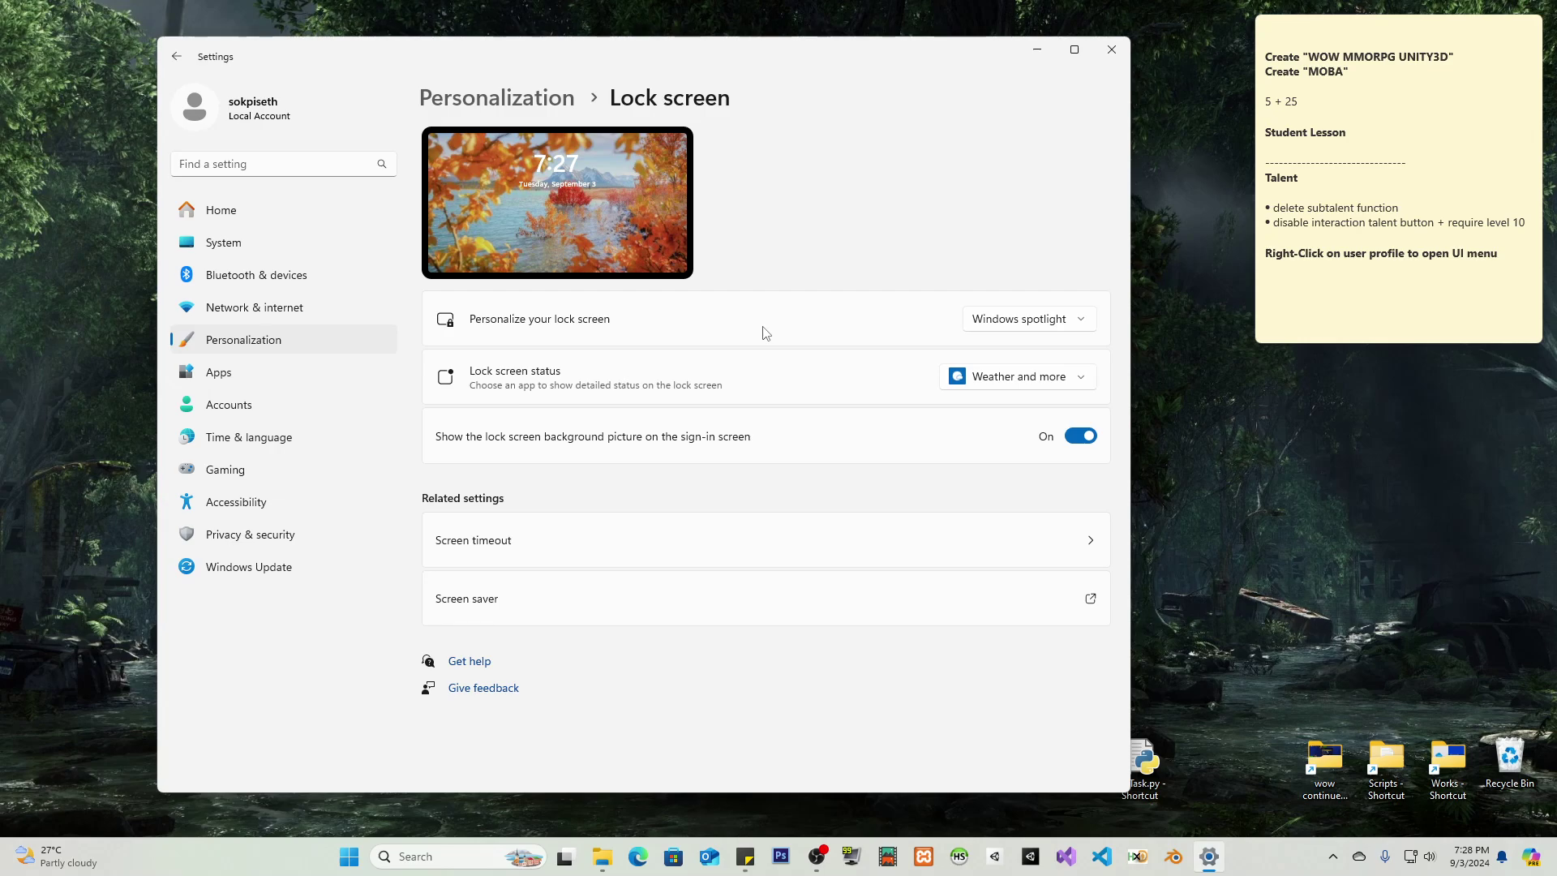
left_click(1037, 50)
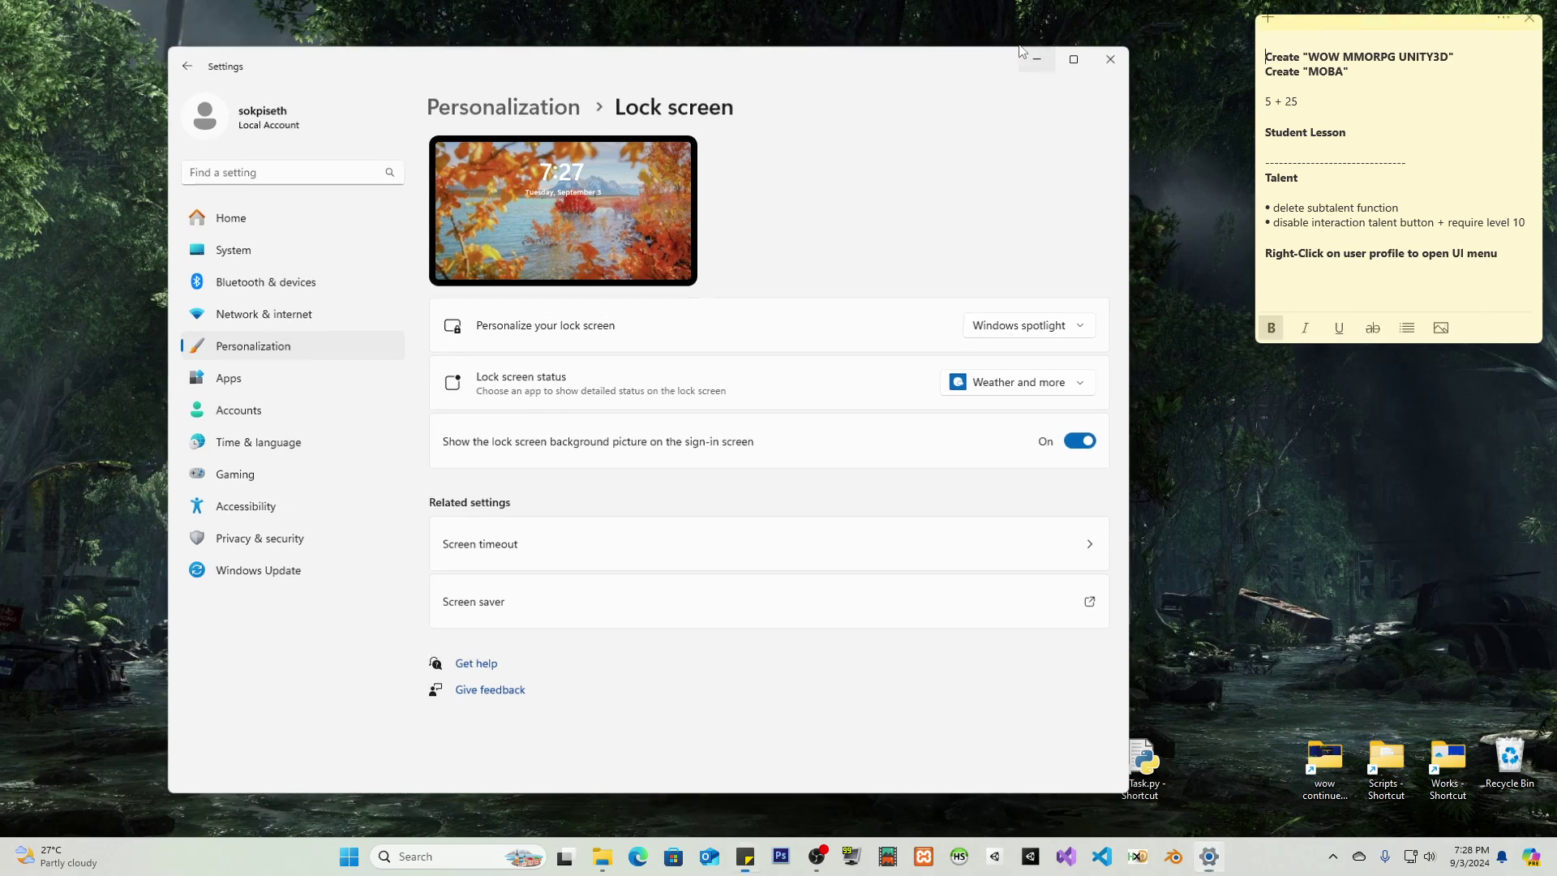
Step: Check the Windows power options and the account entry in Start without choosing anything, and return to the desktop
left_click(341, 870)
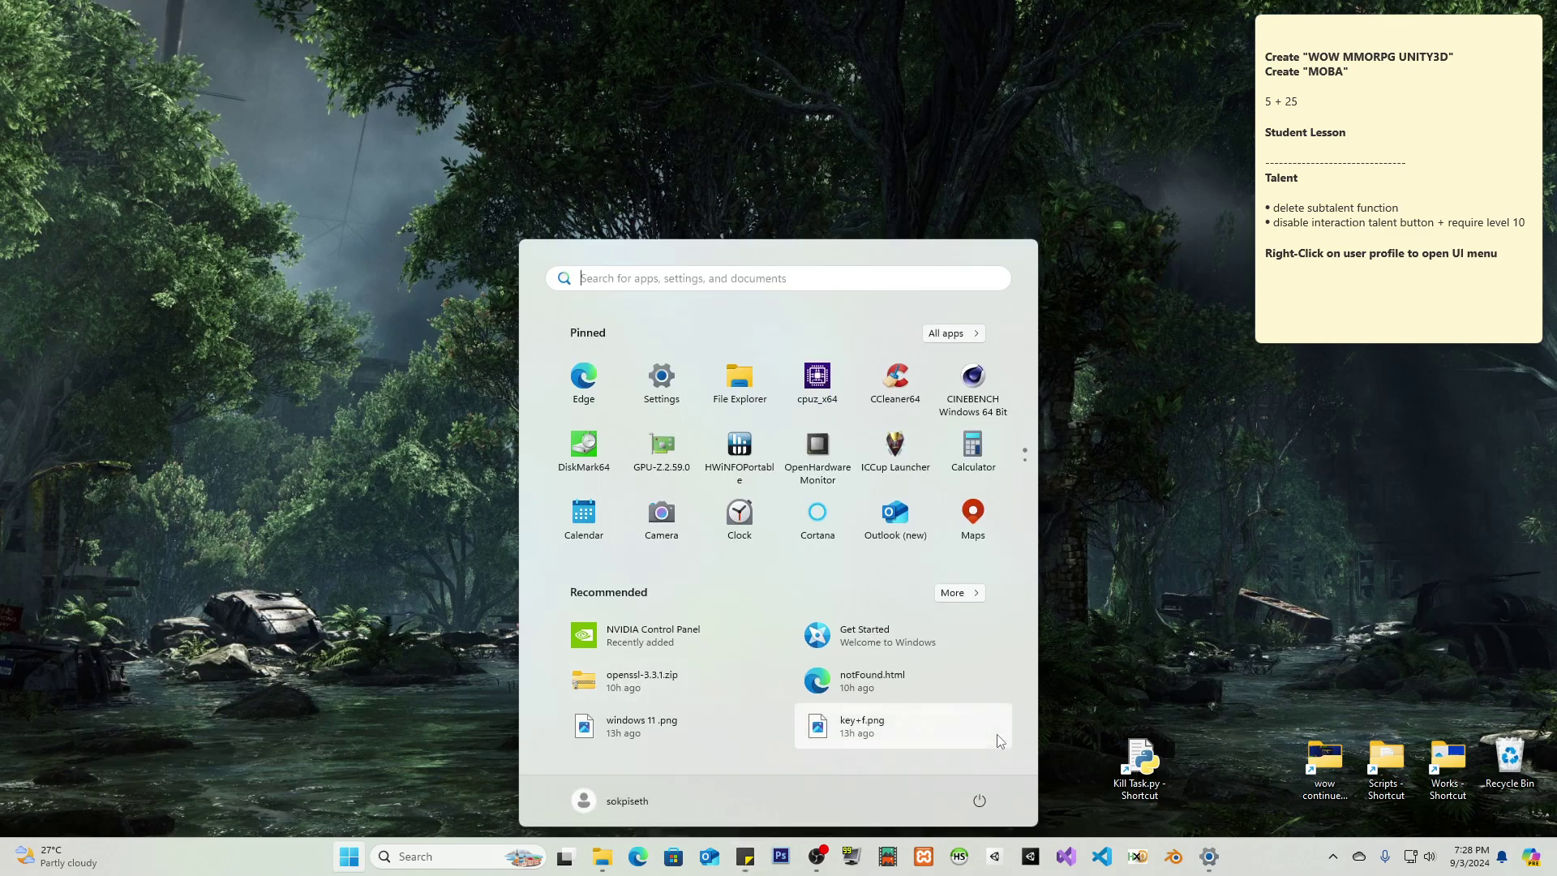
left_click(979, 800)
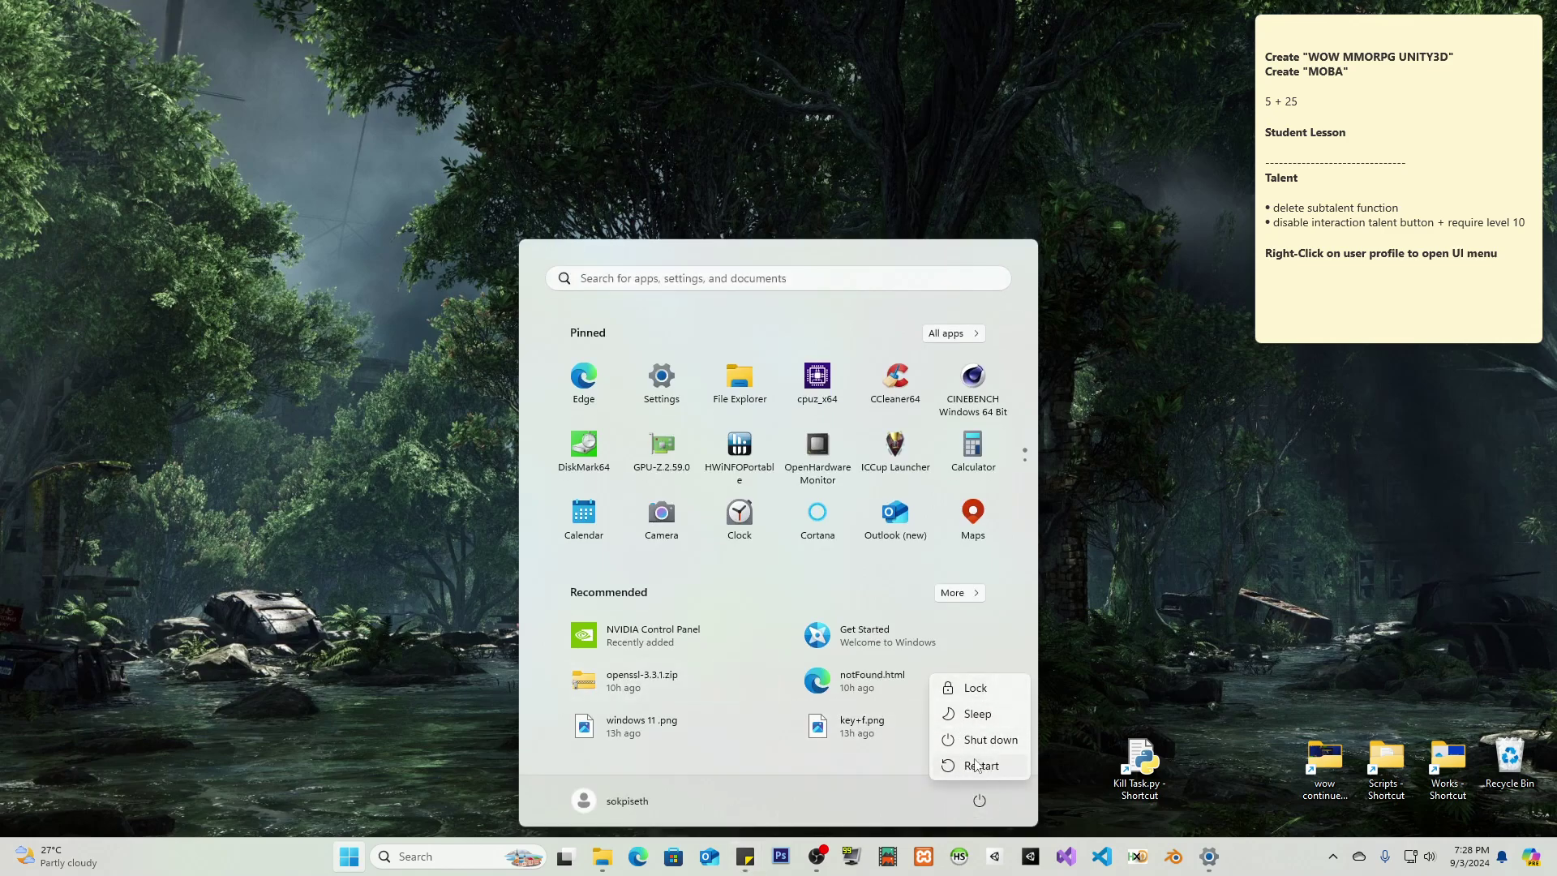
key("Escape")
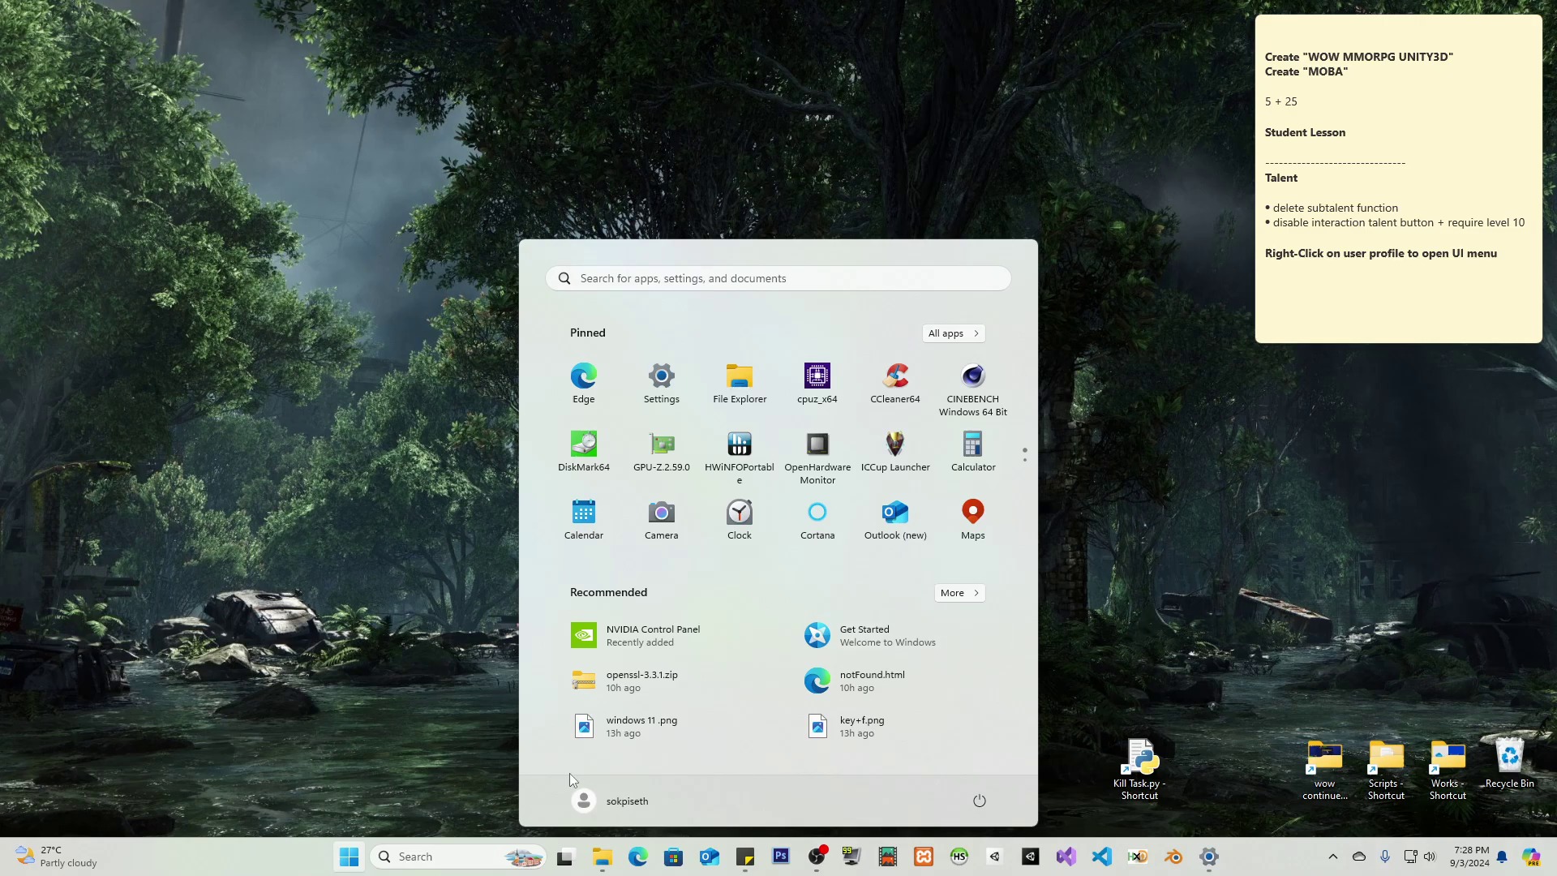
left_click(592, 801)
left_click(1330, 629)
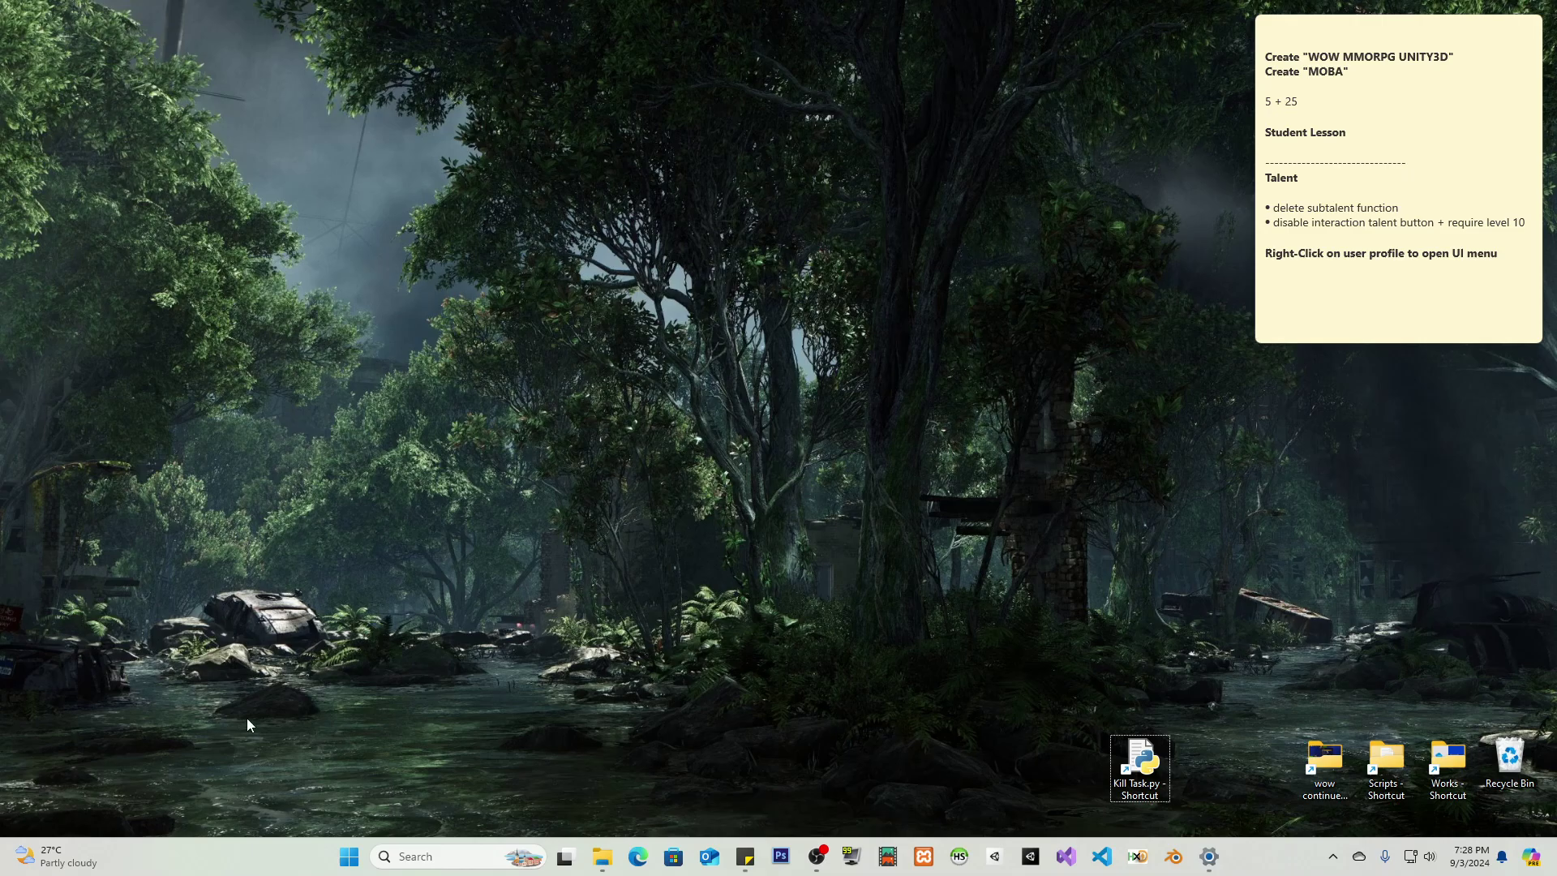
Step: Examine the local account card in Start, reopen it for a second look, and return to the desktop
left_click(349, 856)
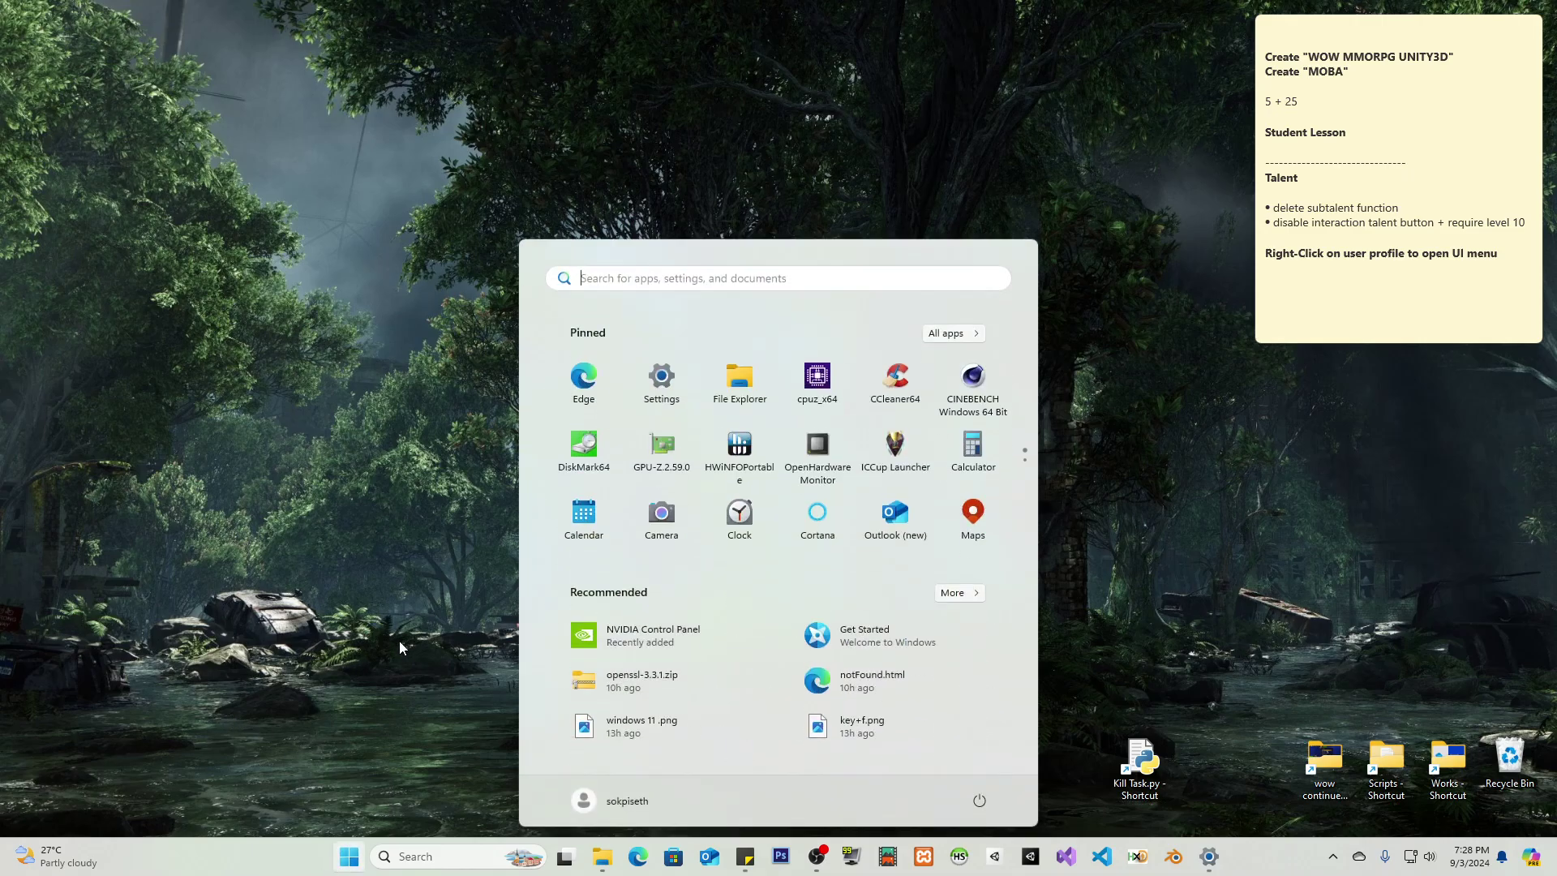
left_click(567, 799)
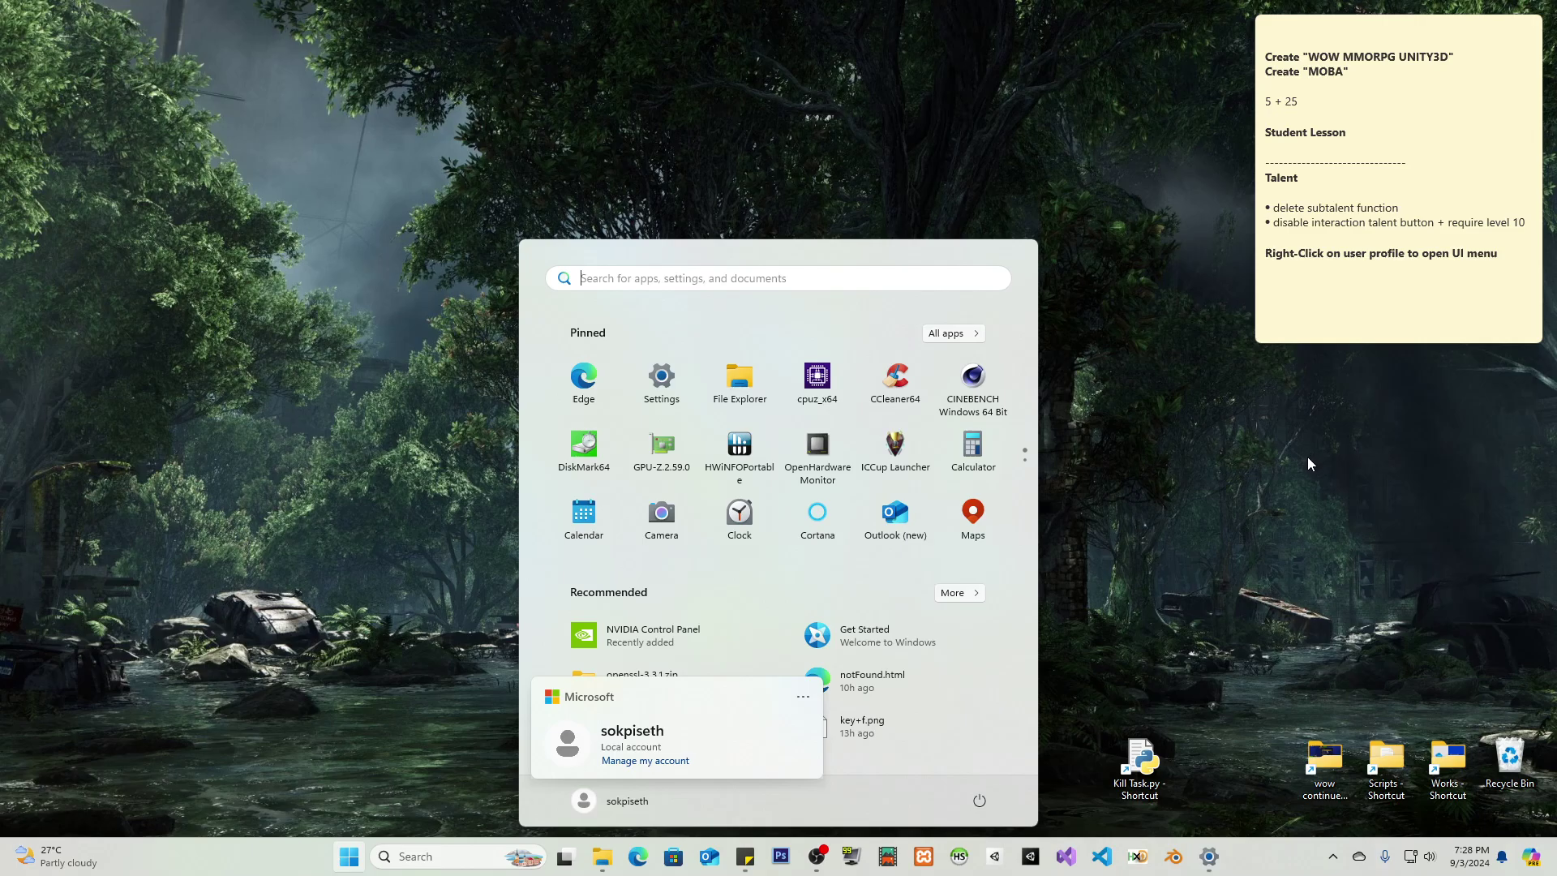
left_click(1396, 501)
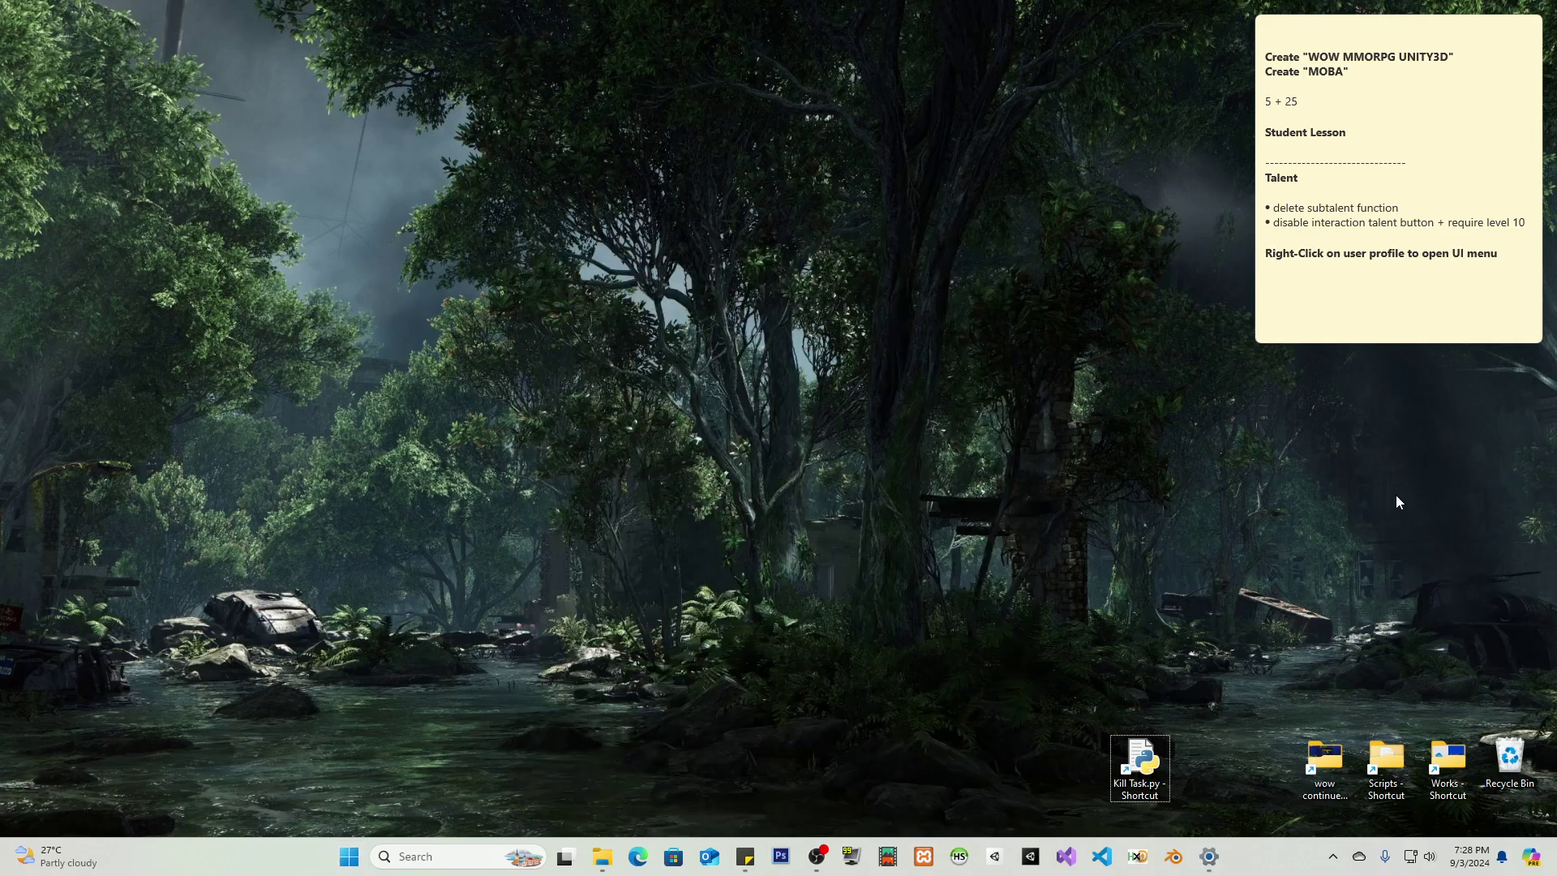
left_click(349, 856)
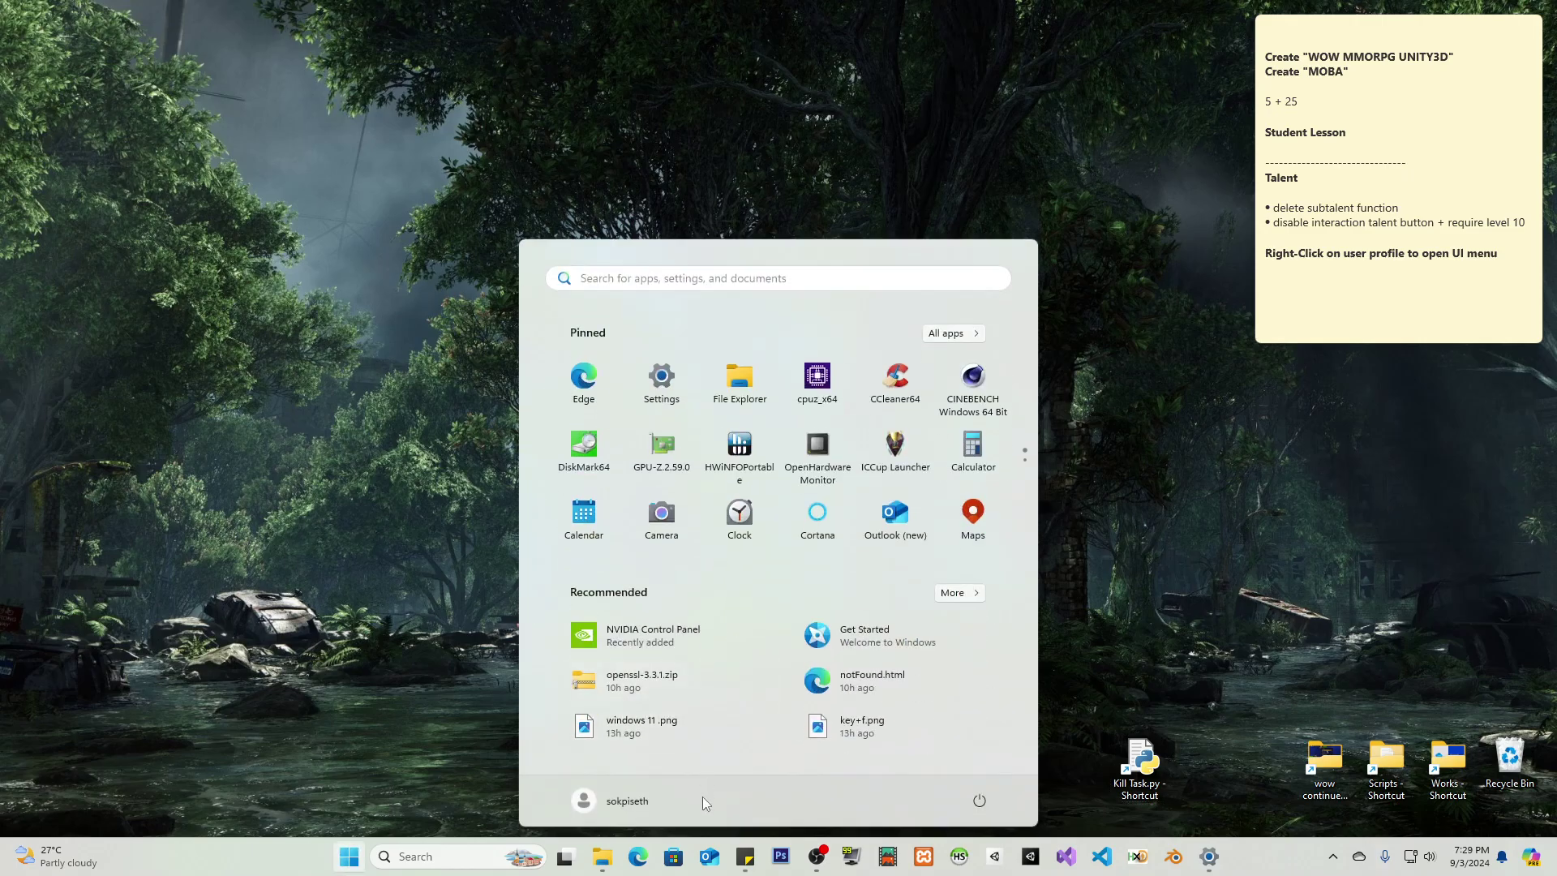
left_click(610, 800)
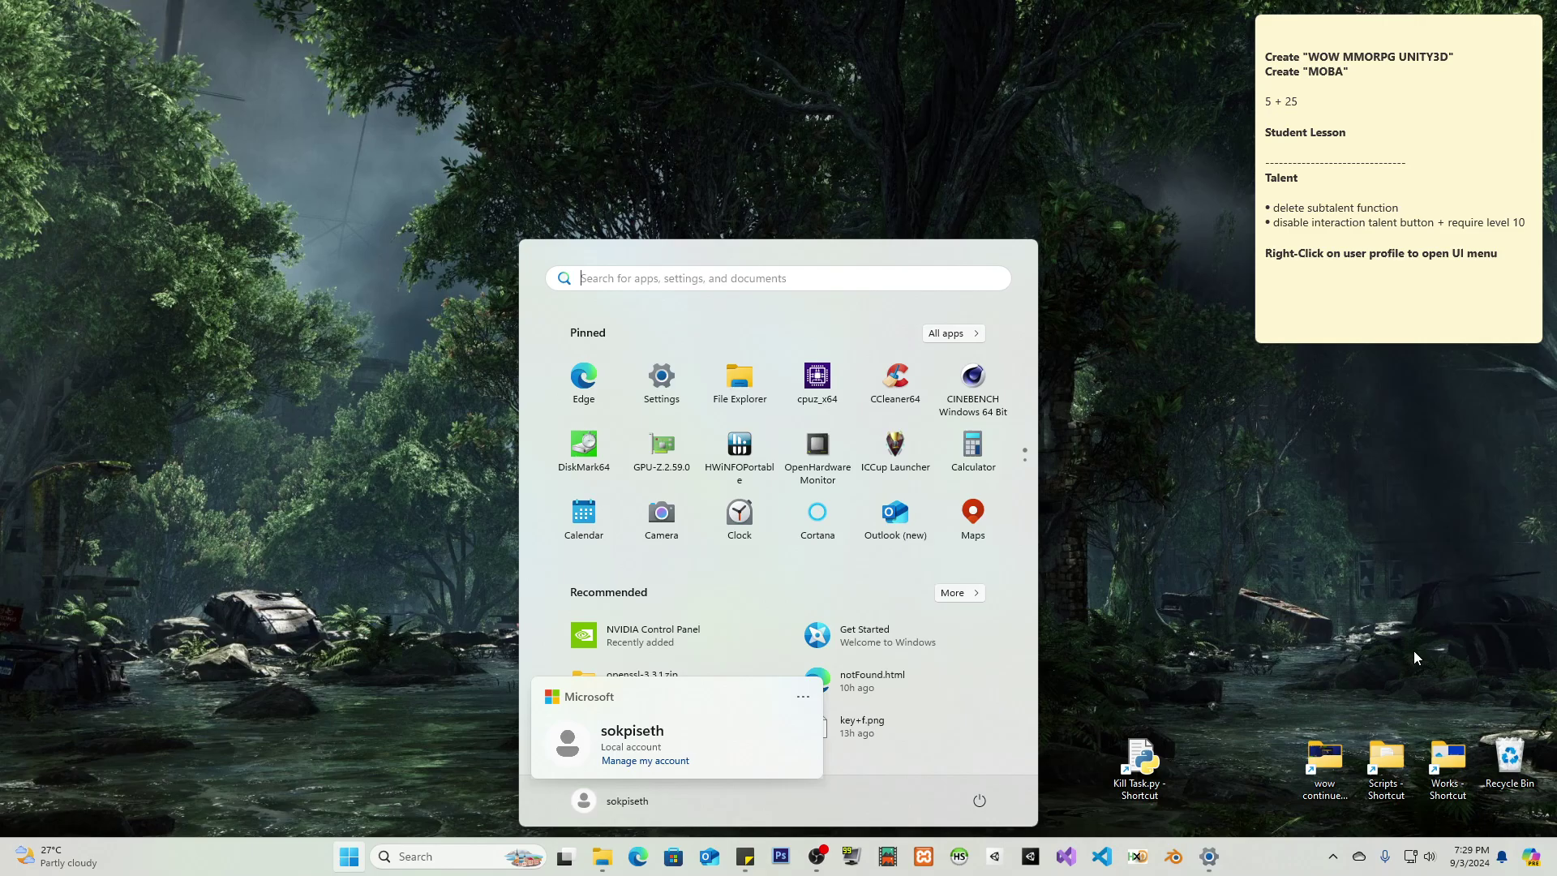
left_click(1371, 523)
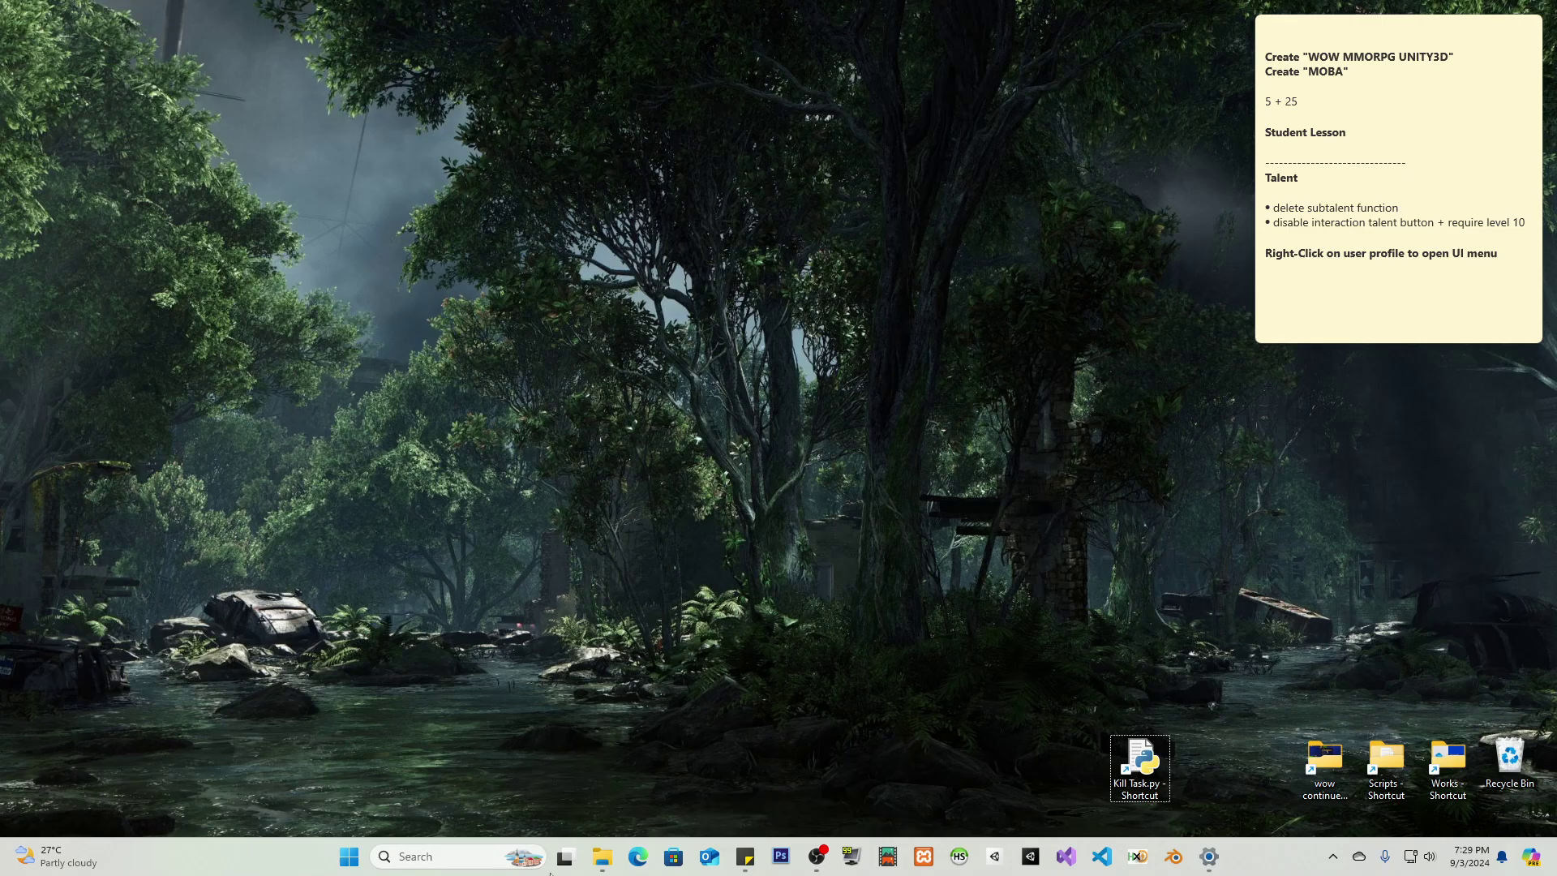
Step: Switch to Microsoft Edge to view its new tab page, and return to the desktop
left_click(637, 856)
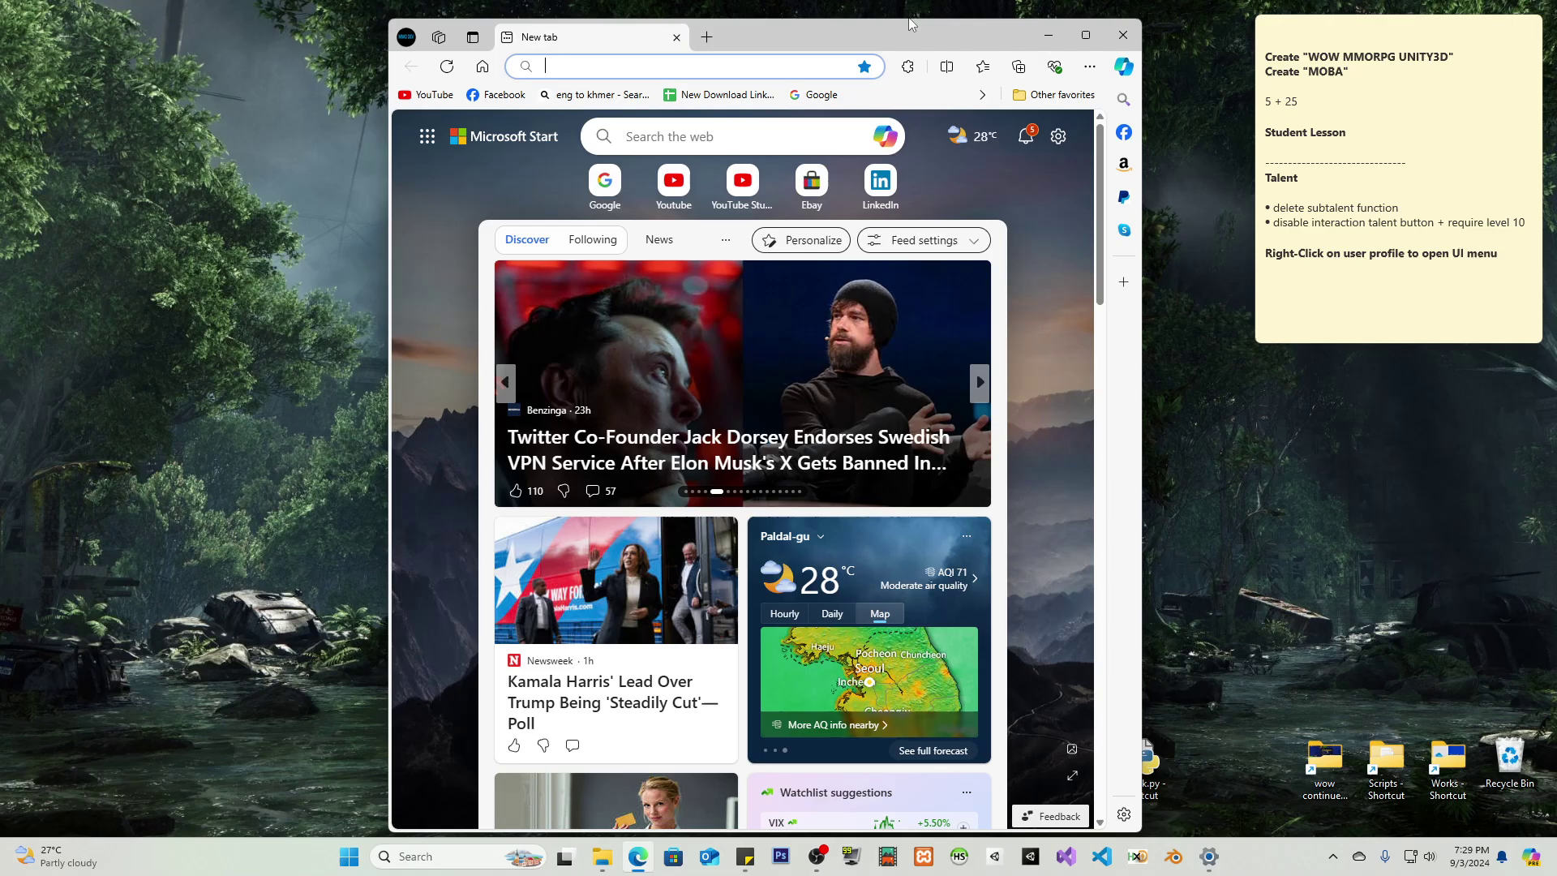
key("super+d")
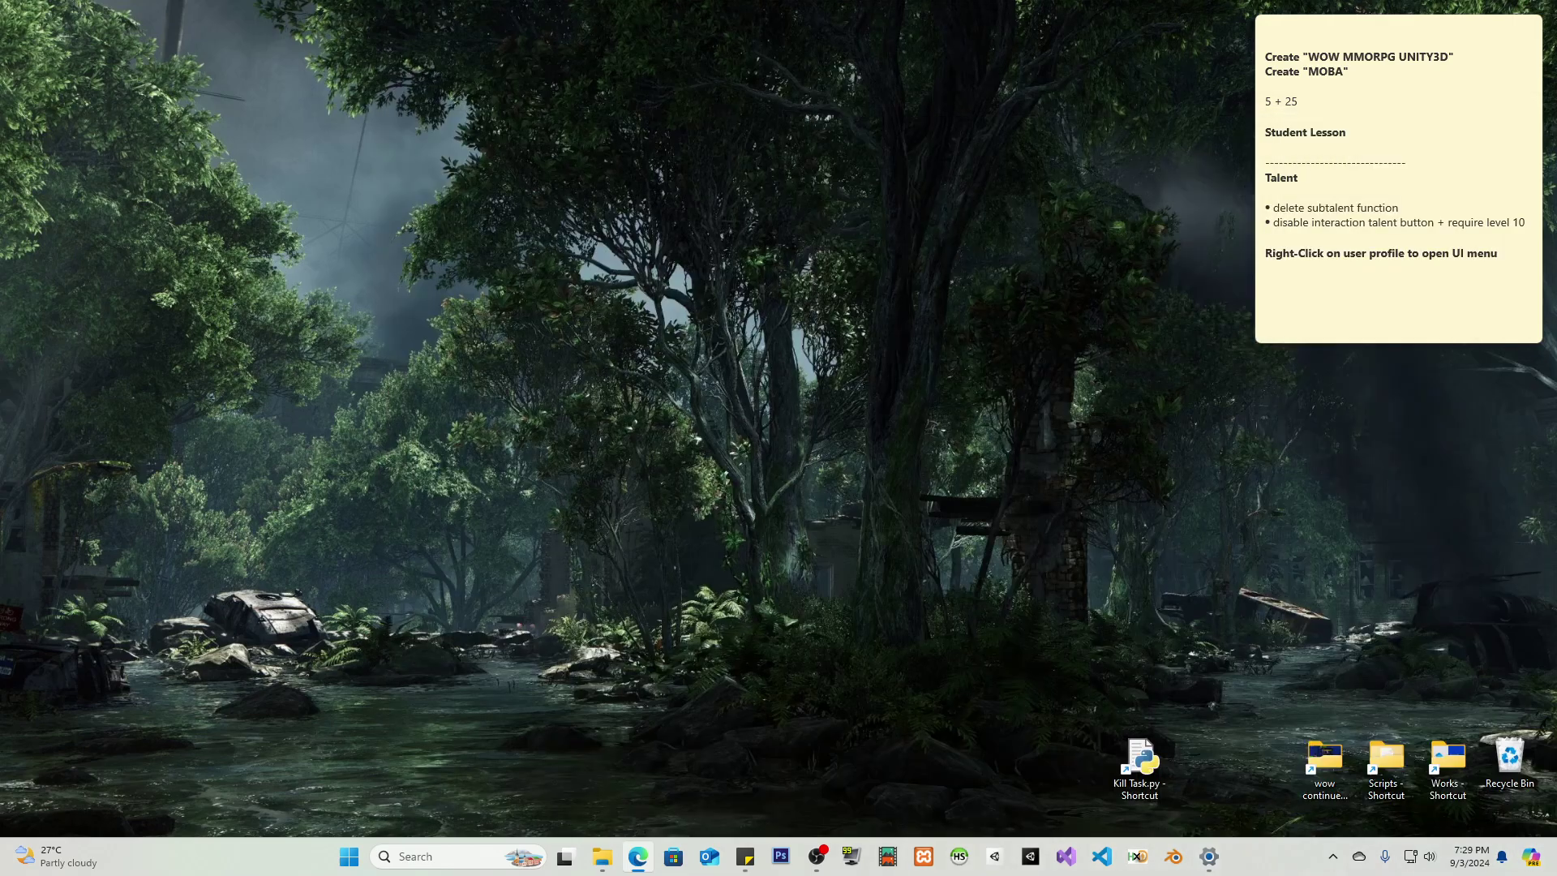